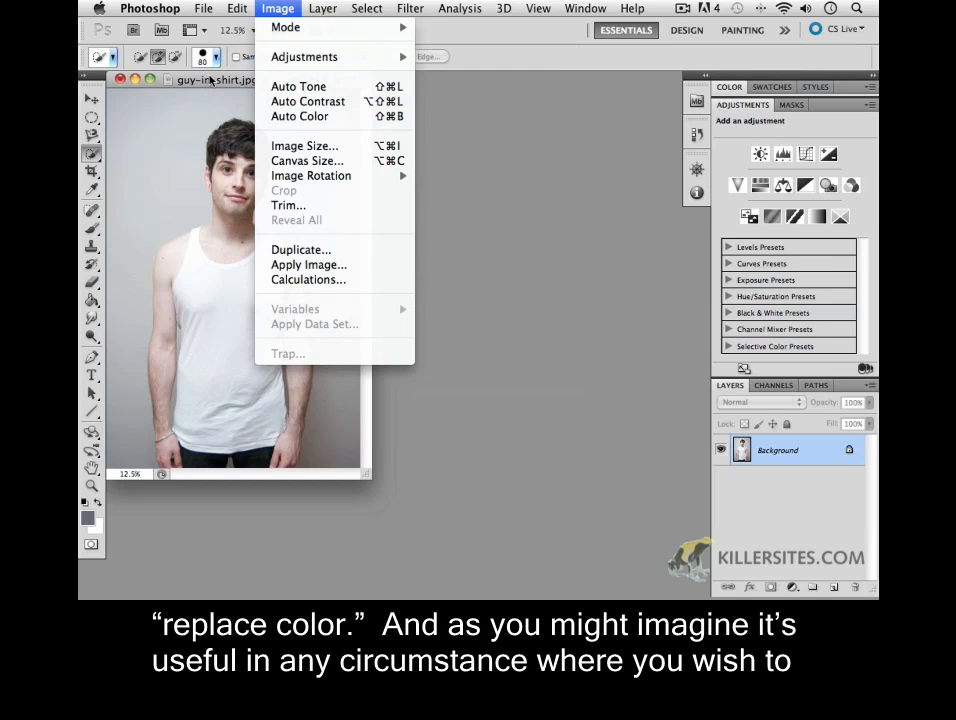
Select the man's white tank top with the Quick Selection tool
left_click(209, 76)
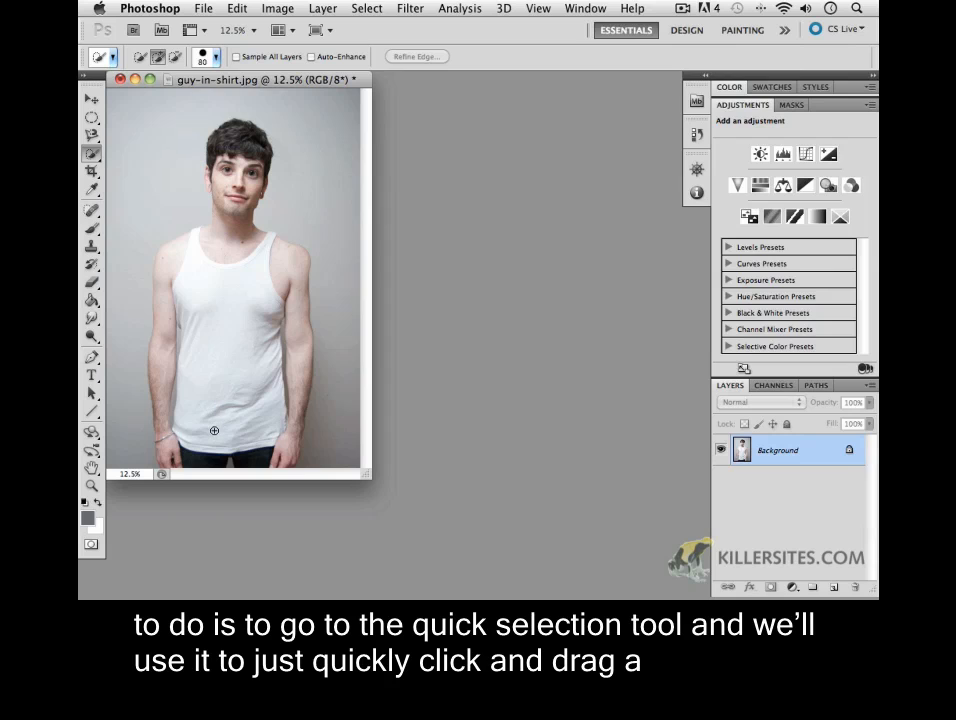
mouse_move(214, 430)
left_mouse_down()
mouse_move(203, 376)
mouse_move(218, 354)
mouse_move(220, 320)
mouse_move(188, 290)
mouse_move(198, 299)
mouse_move(195, 240)
left_mouse_up()
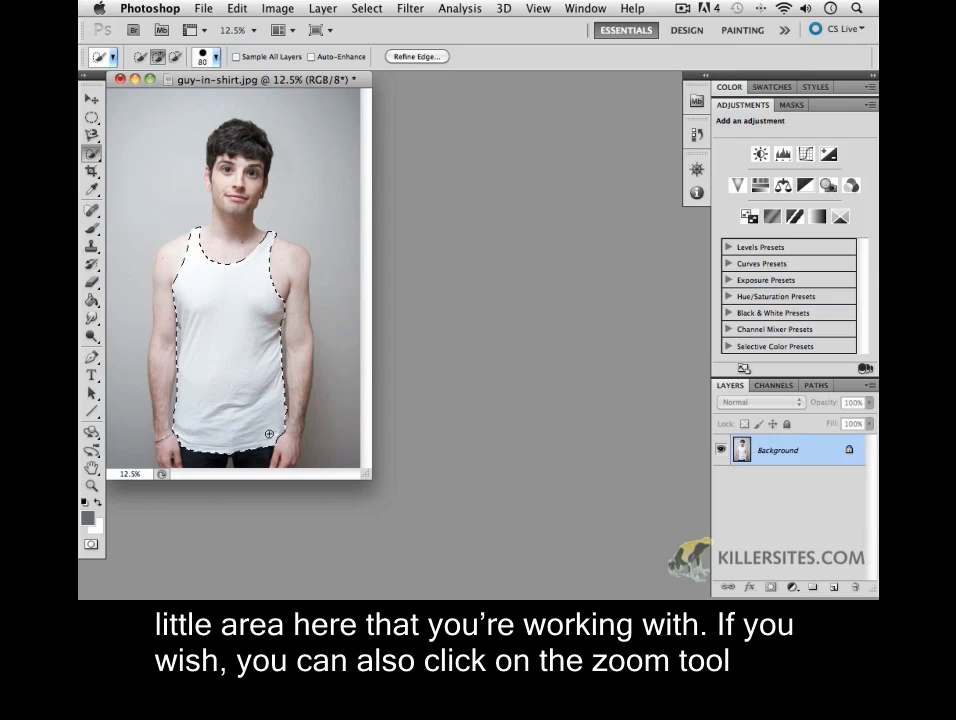
Add the missed bit of shirt beside the wrist near the hem to the selection, undoing the stroke that spills onto the background
key("z")
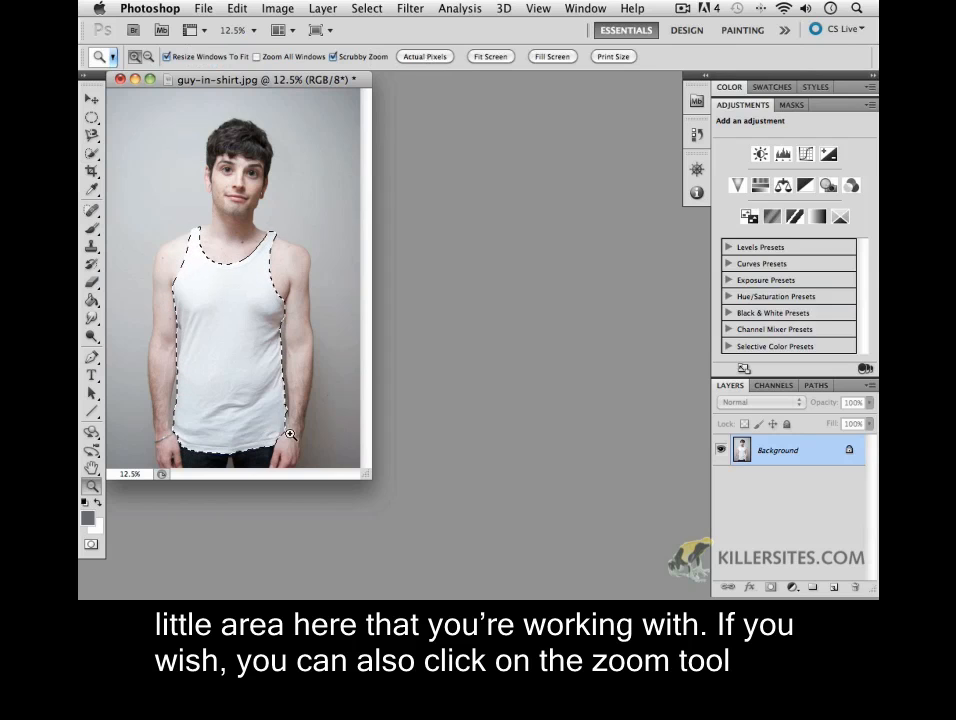
left_click(287, 431)
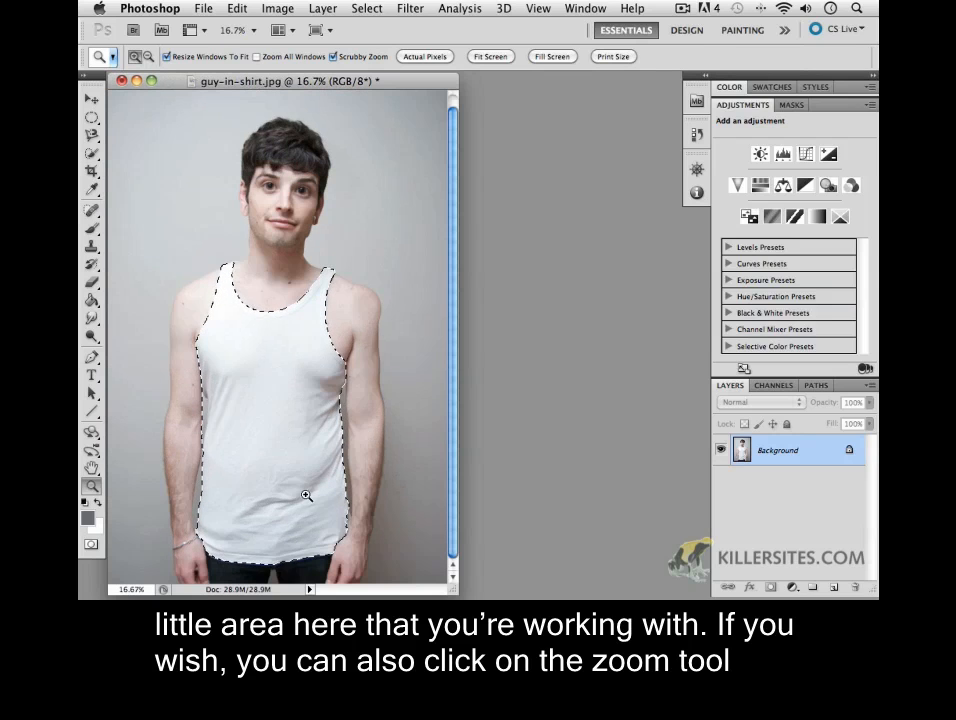
left_click(341, 531)
left_click(489, 484)
left_click(483, 480)
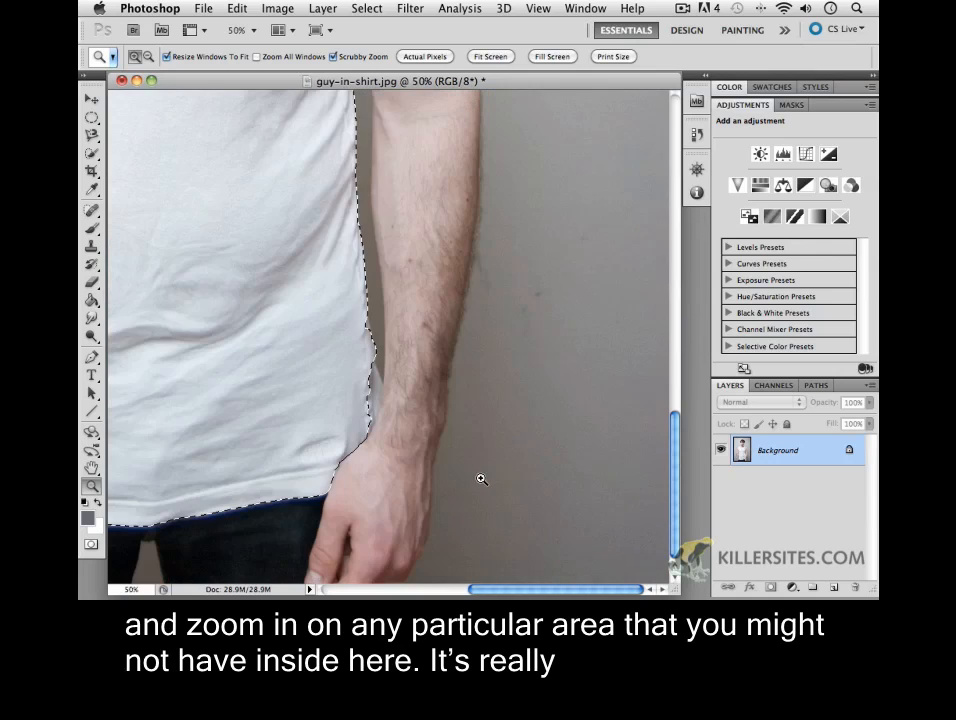
left_click(382, 435)
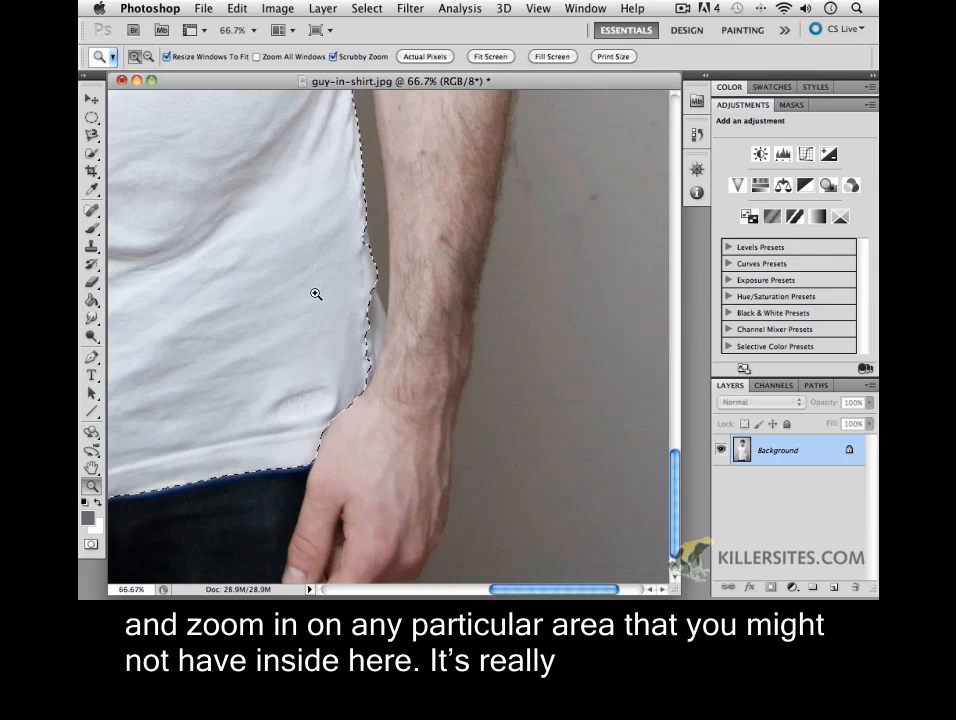
left_click(91, 153)
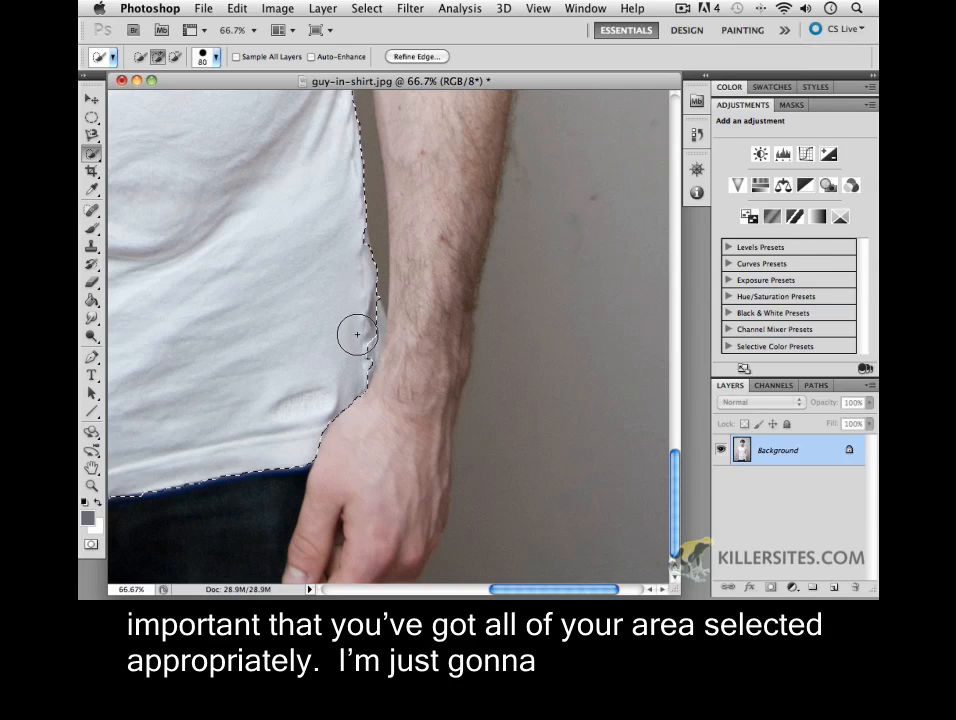
mouse_move(357, 334)
left_mouse_down()
mouse_move(359, 343)
mouse_move(365, 316)
mouse_move(348, 245)
left_mouse_up()
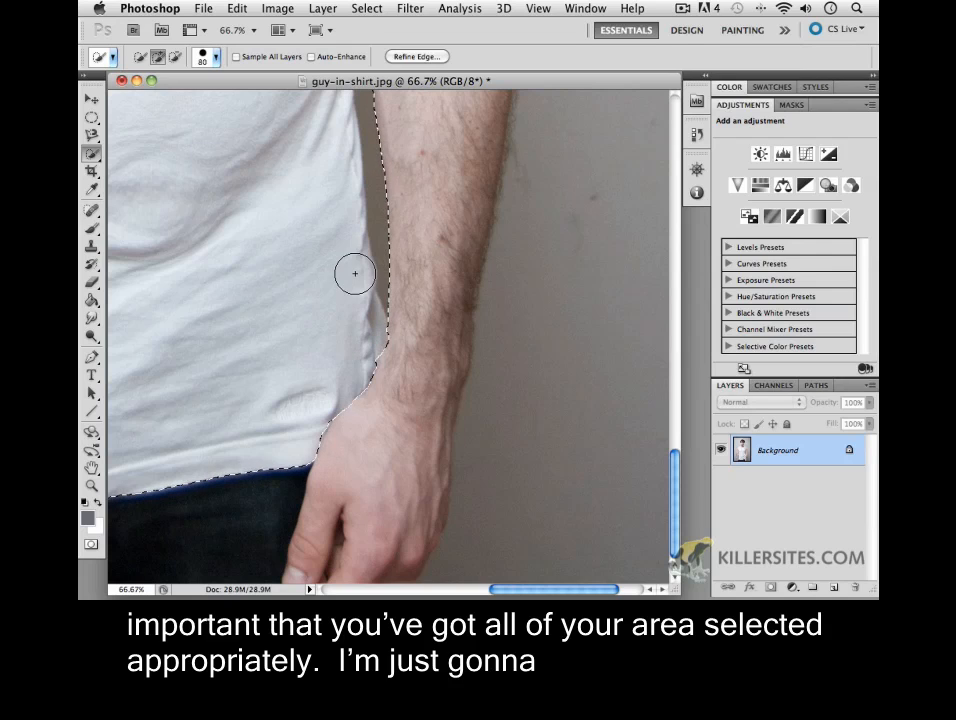
key("super+z")
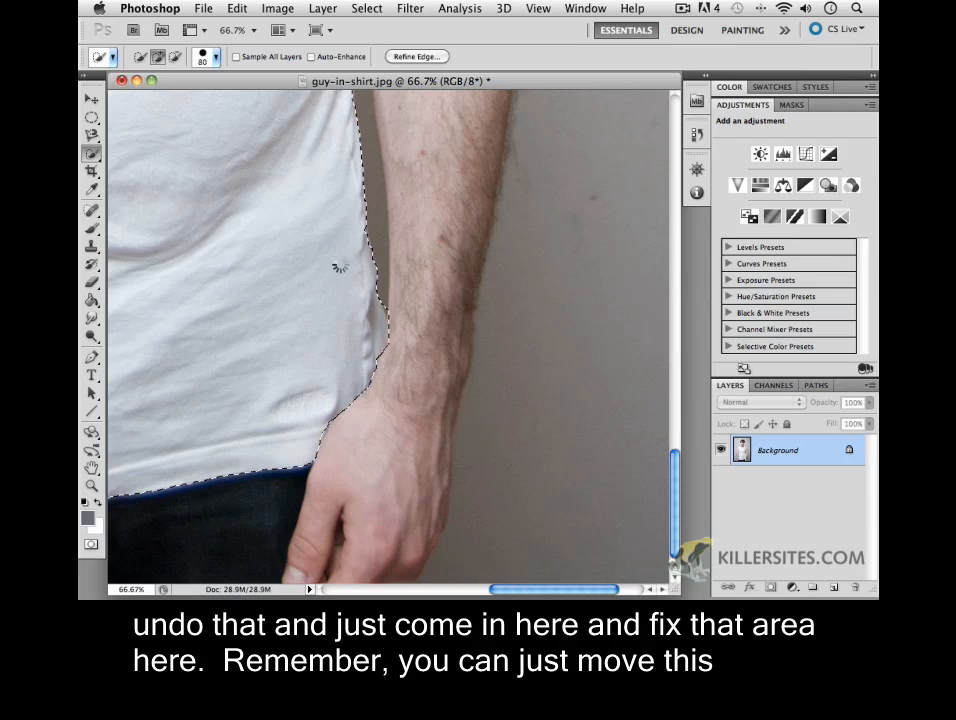
Subtract the background gap between the upper arm and the shirt's side below the armpit from the Quick Selection
mouse_move(196, 384)
left_mouse_down()
mouse_move(508, 352)
mouse_move(467, 373)
mouse_move(334, 344)
mouse_move(179, 348)
mouse_move(230, 358)
left_mouse_up()
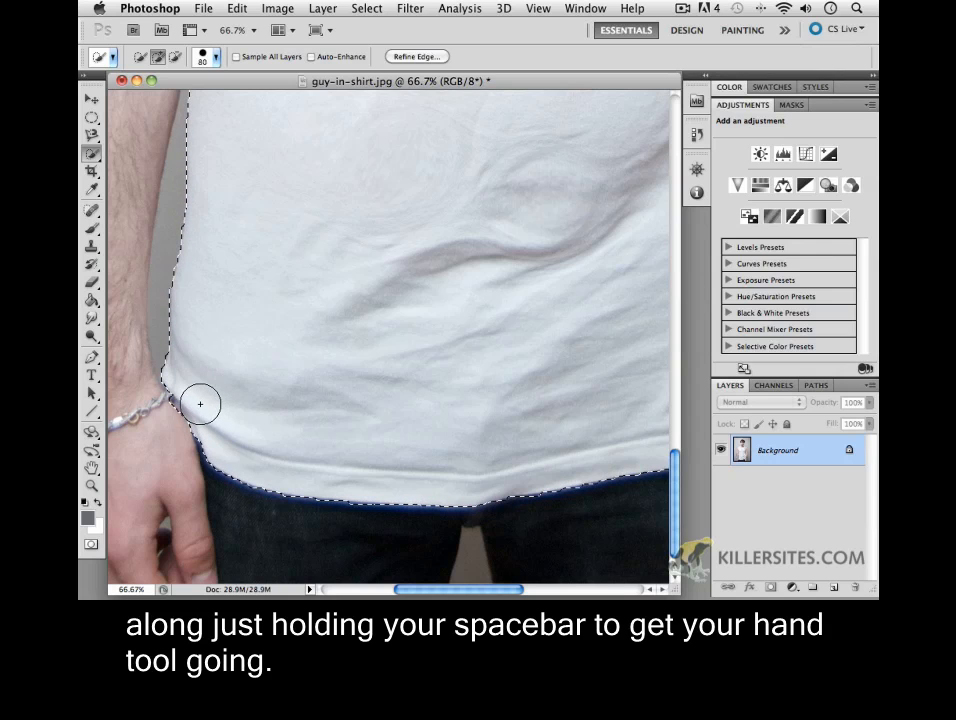
left_click_drag(260, 349, 425, 490)
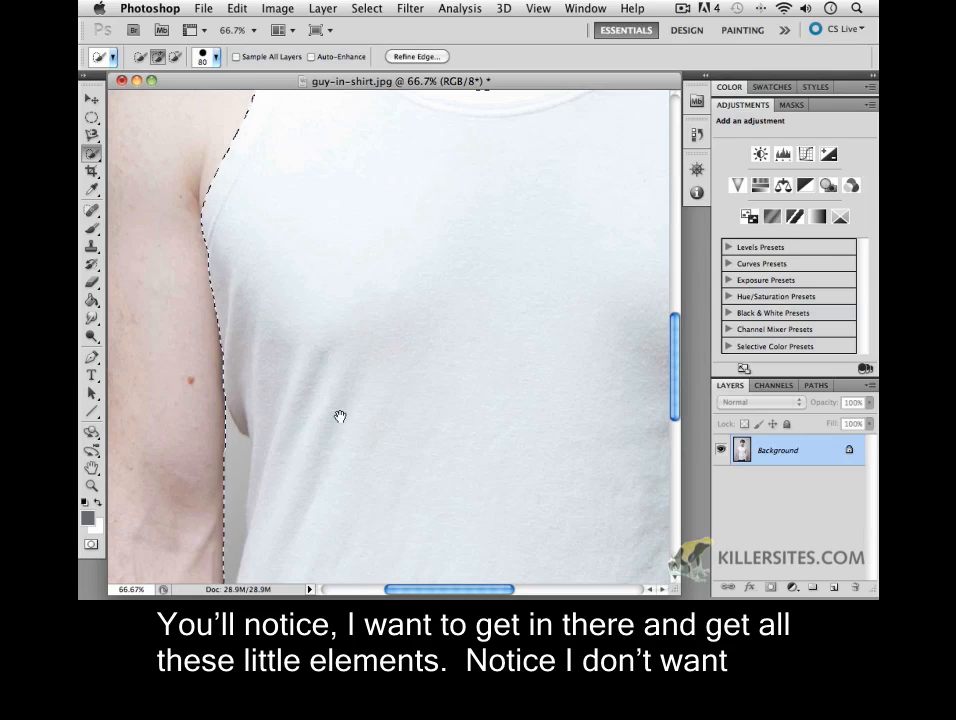
left_click_drag(339, 414, 322, 305)
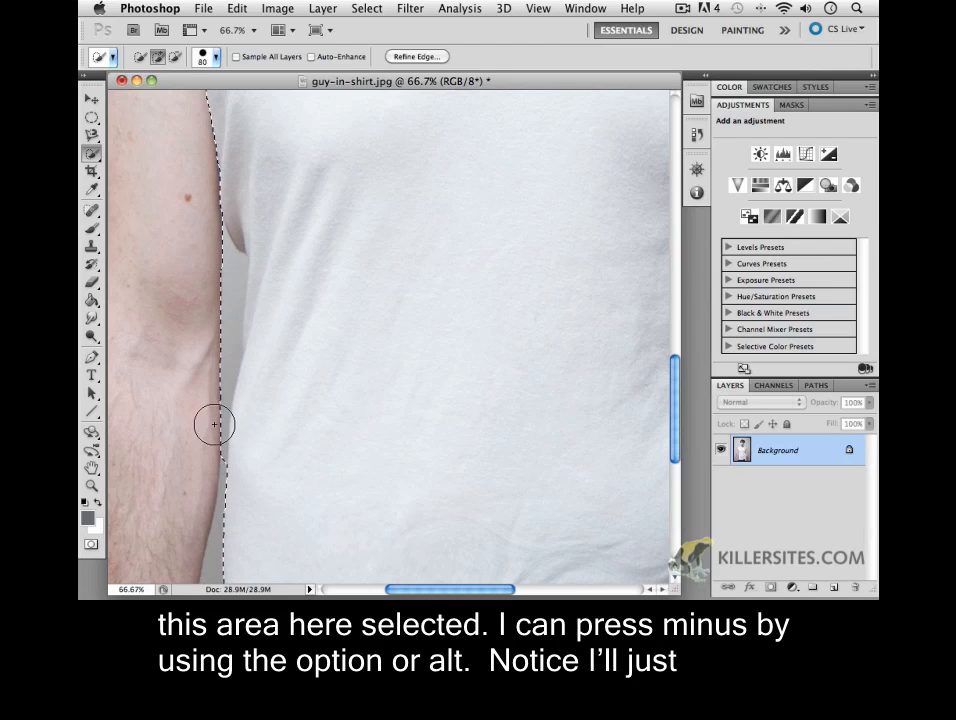
key("alt")
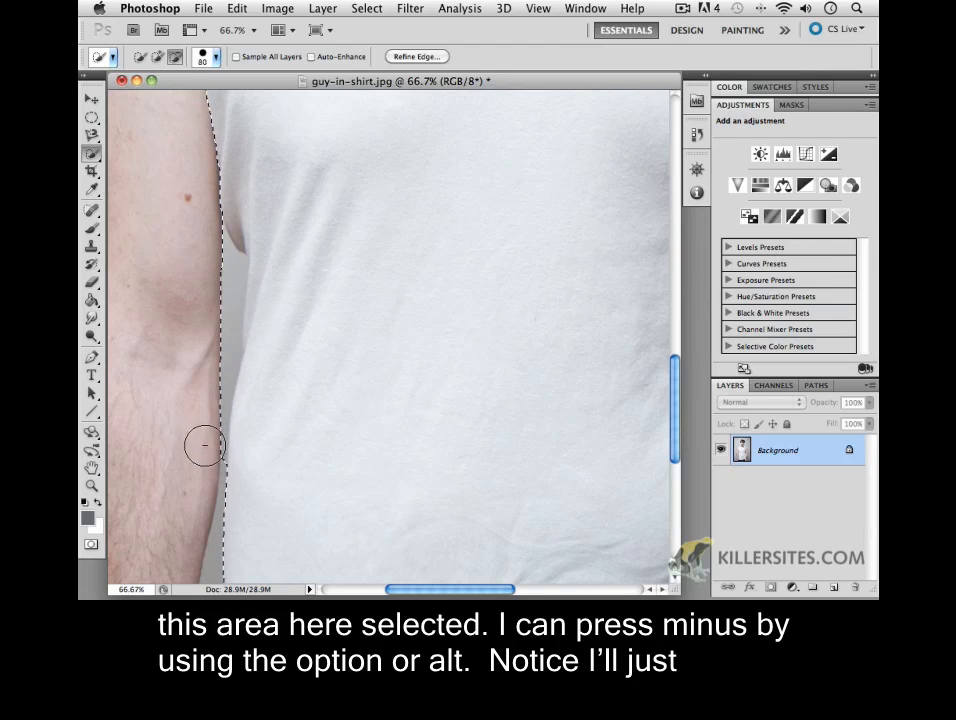
left_click_drag(208, 379, 209, 349)
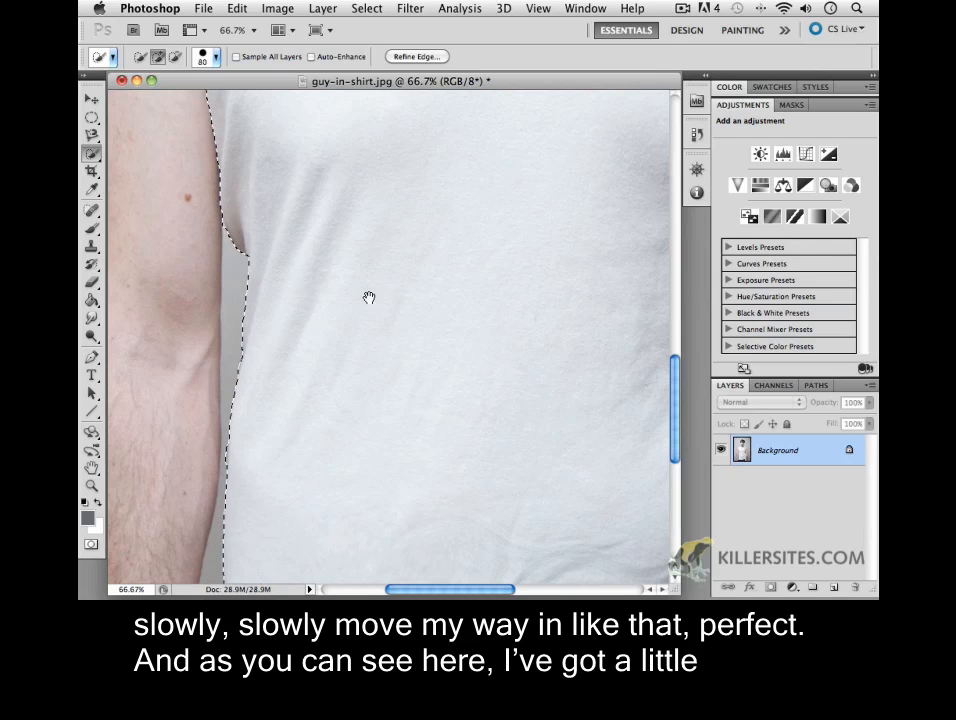
Try to add the missed tip of the shoulder strap beside the neck with the Quick Selection brush reduced to size 20
key("space")
left_click_drag(369, 297, 333, 528)
mouse_move(373, 363)
left_mouse_down()
mouse_move(373, 448)
mouse_move(397, 576)
left_mouse_up()
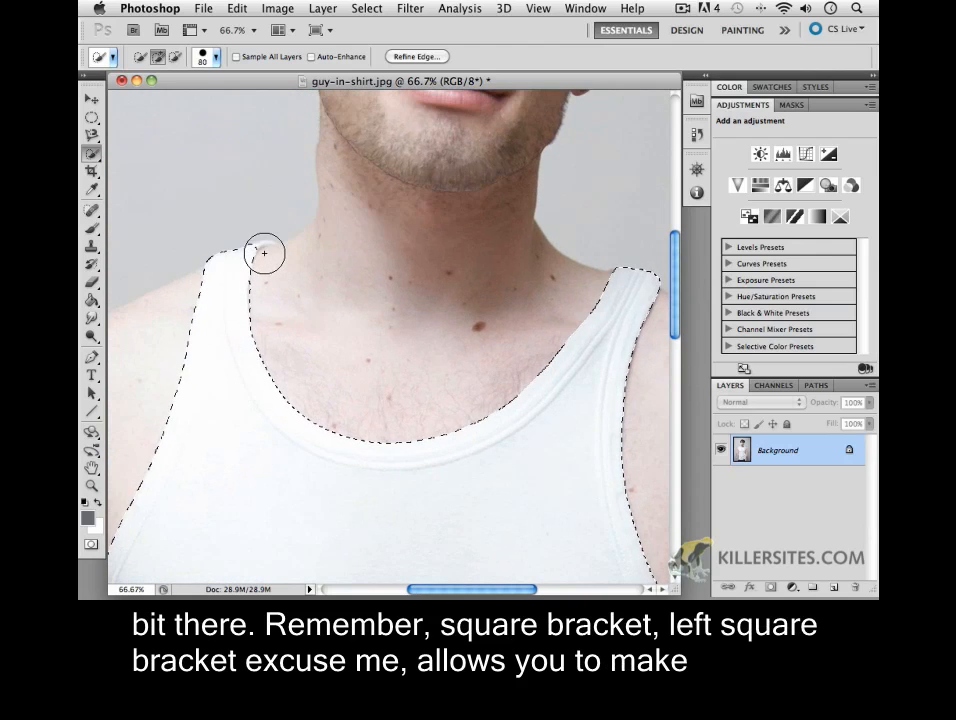
key("bracketleft")
key("bracketleft")
key("bracketleft")
key("bracketleft")
key("bracketleft")
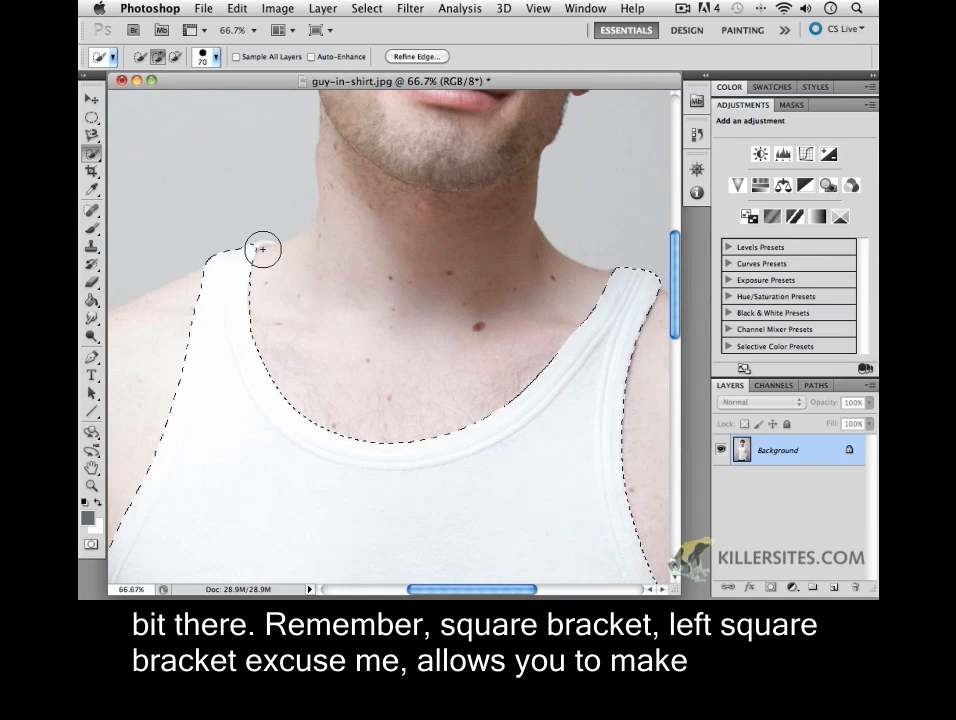
key("bracketleft")
left_click(257, 245)
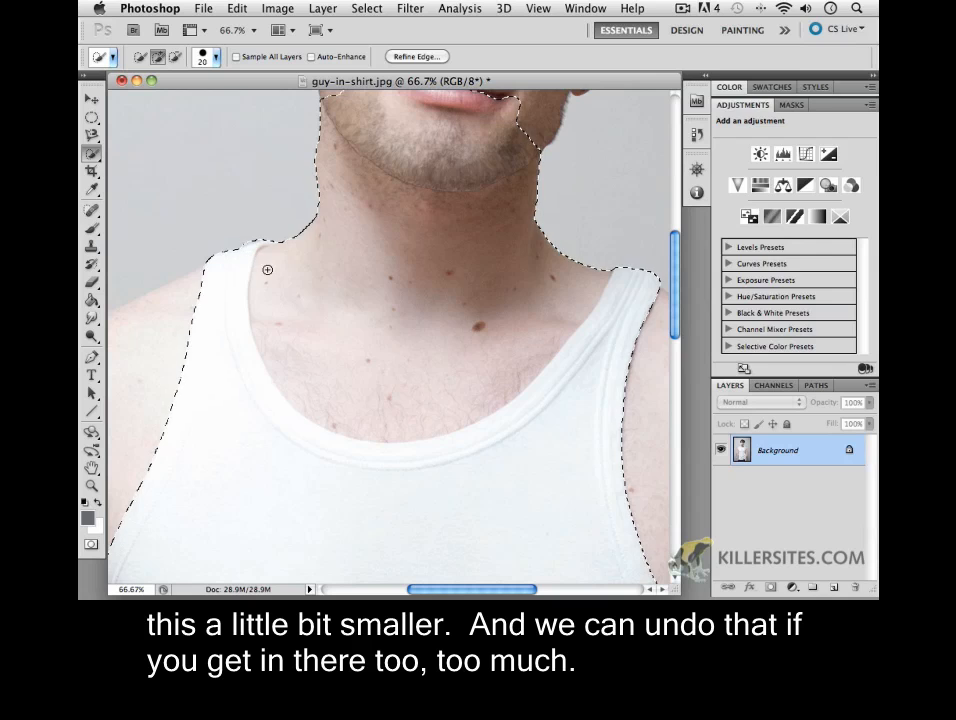
key("super+z")
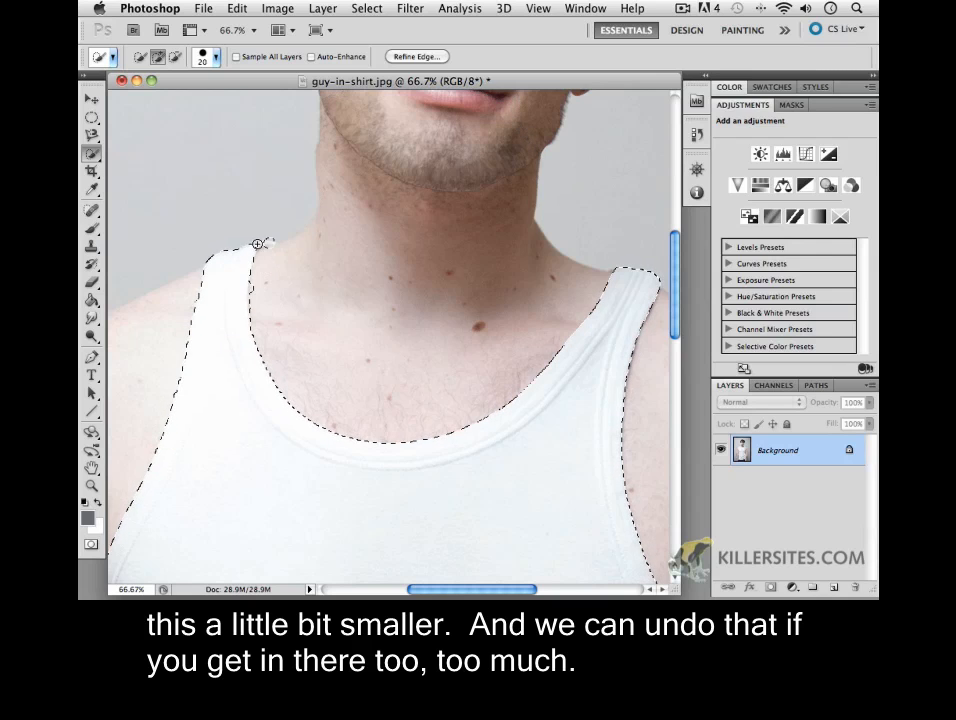
left_click(257, 244)
key("super+z")
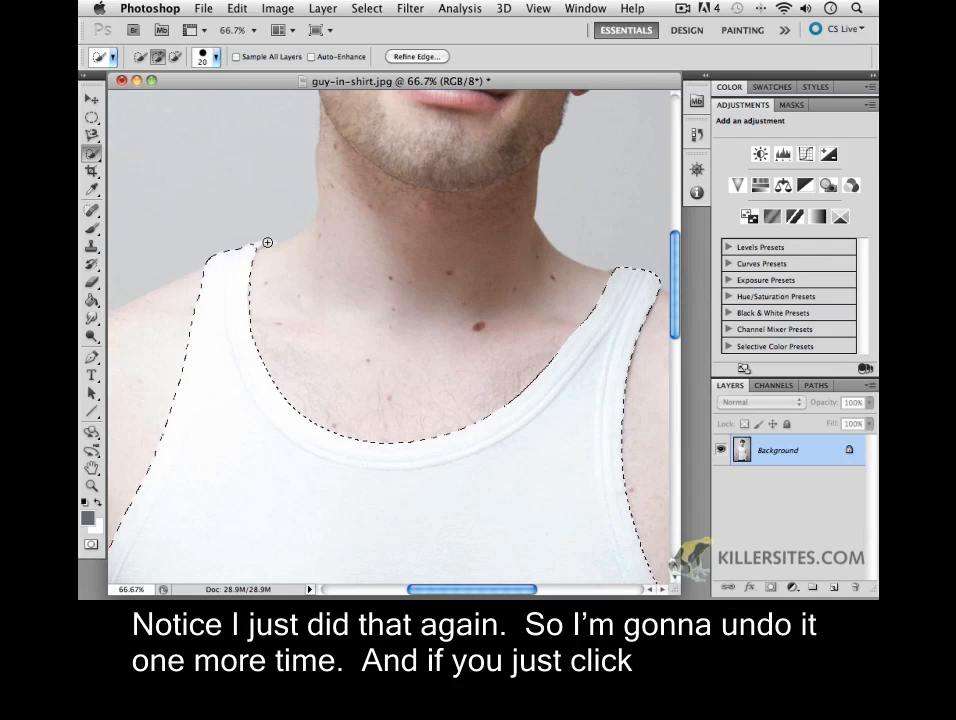
key("super+z")
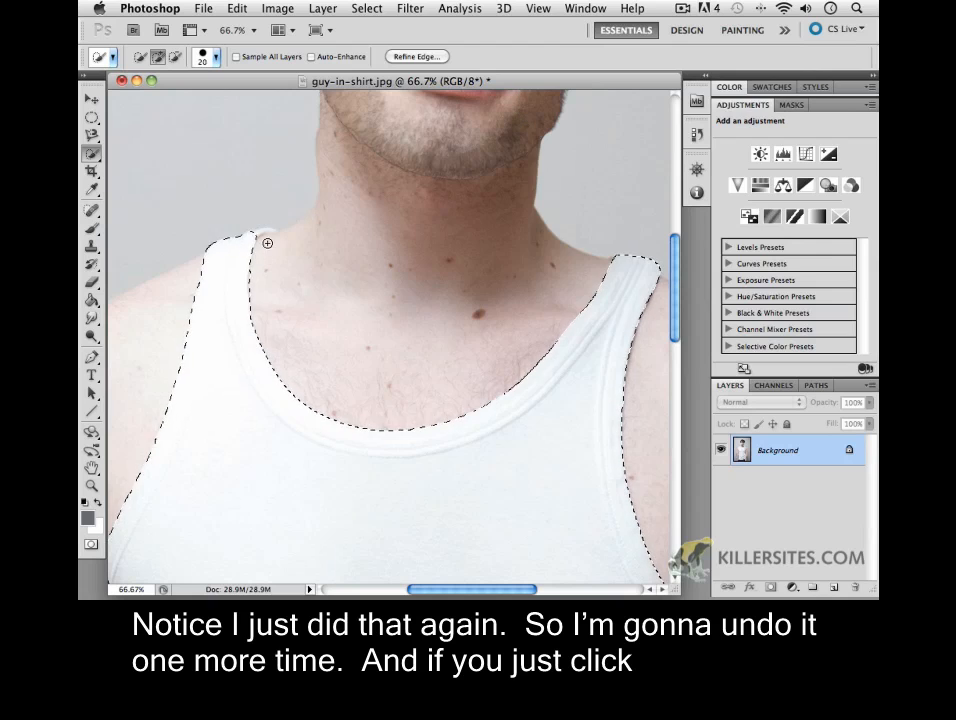
left_click(261, 245)
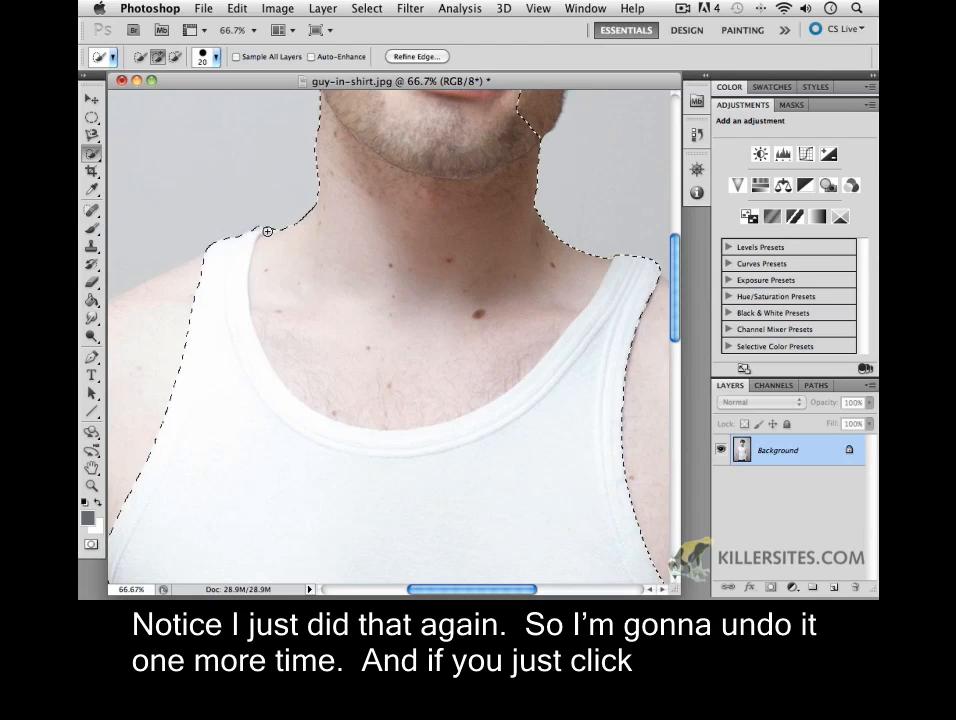
key("super+z")
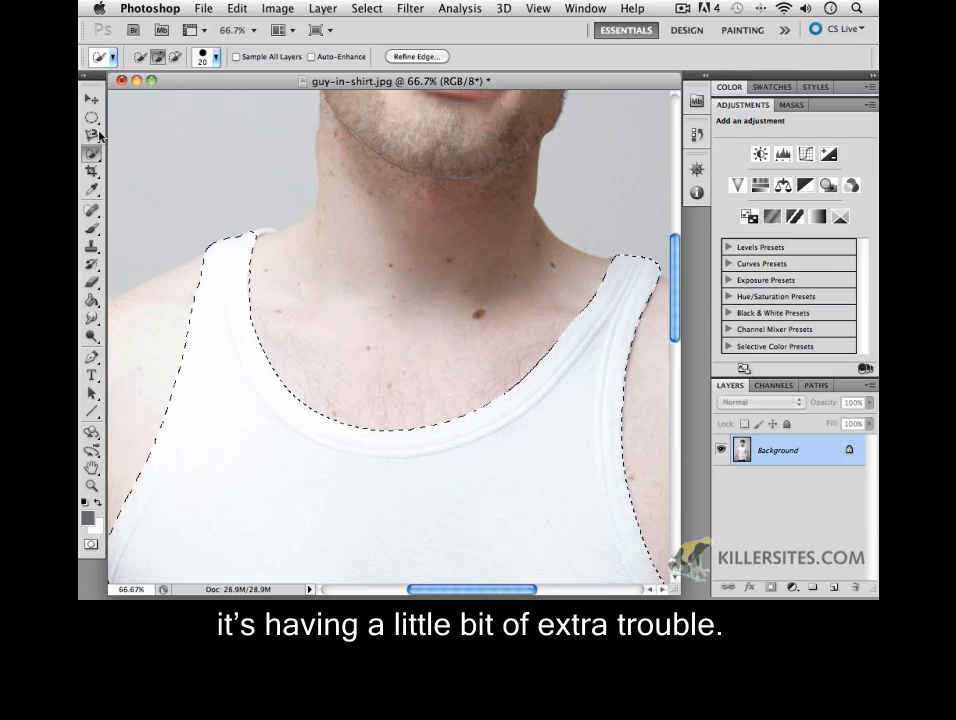
Add the missed tip of the shoulder strap beside the neck to the selection with the Polygonal Lasso tool
left_click(91, 137)
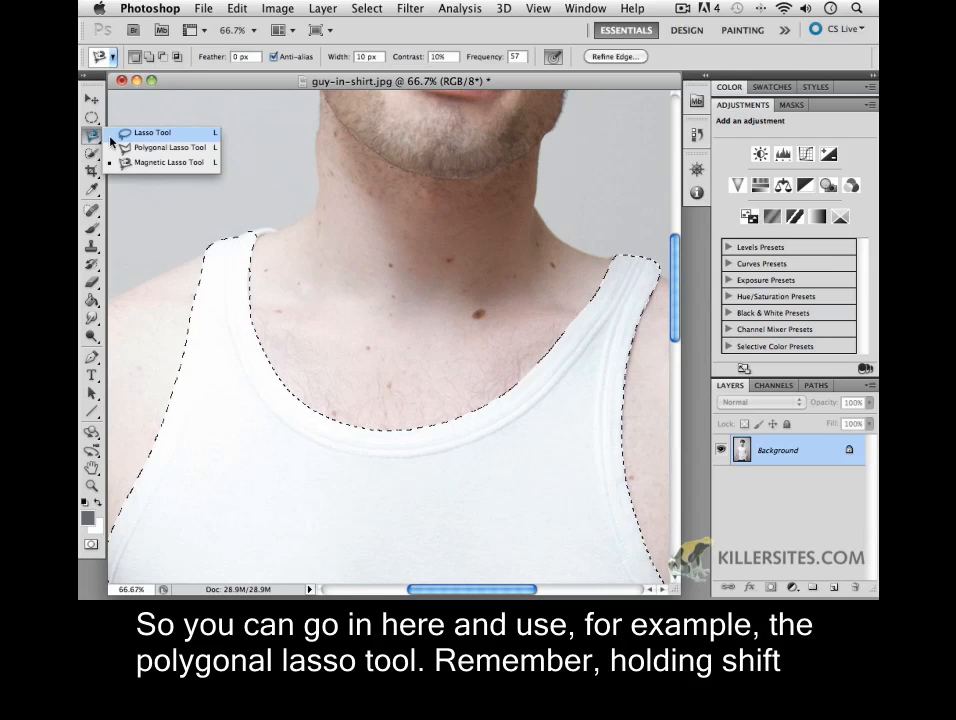
left_click(127, 151)
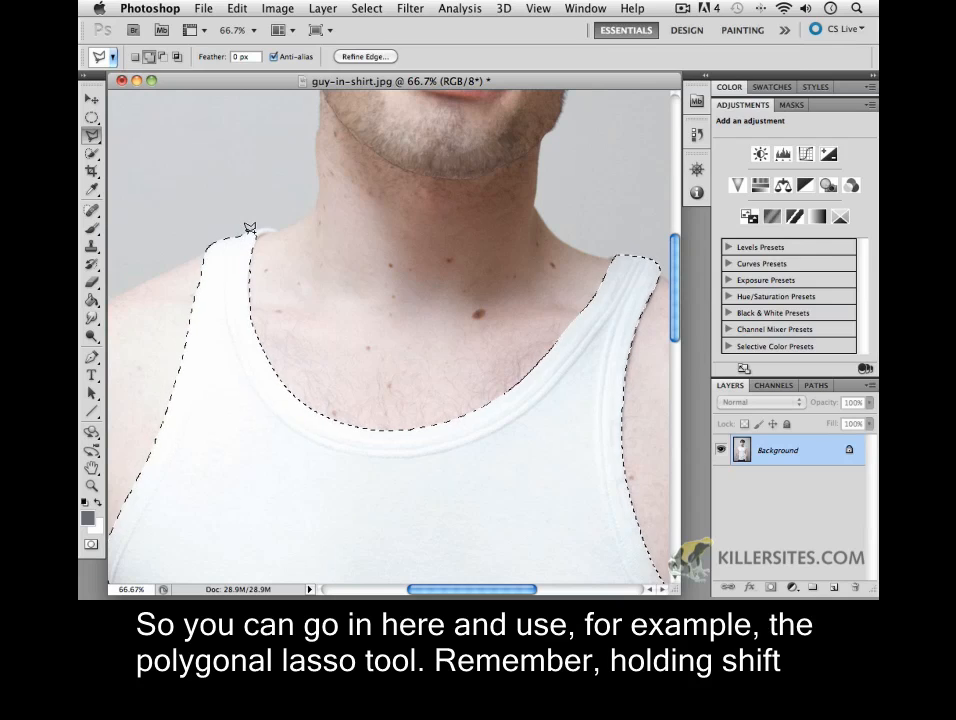
left_click(250, 222, "shift")
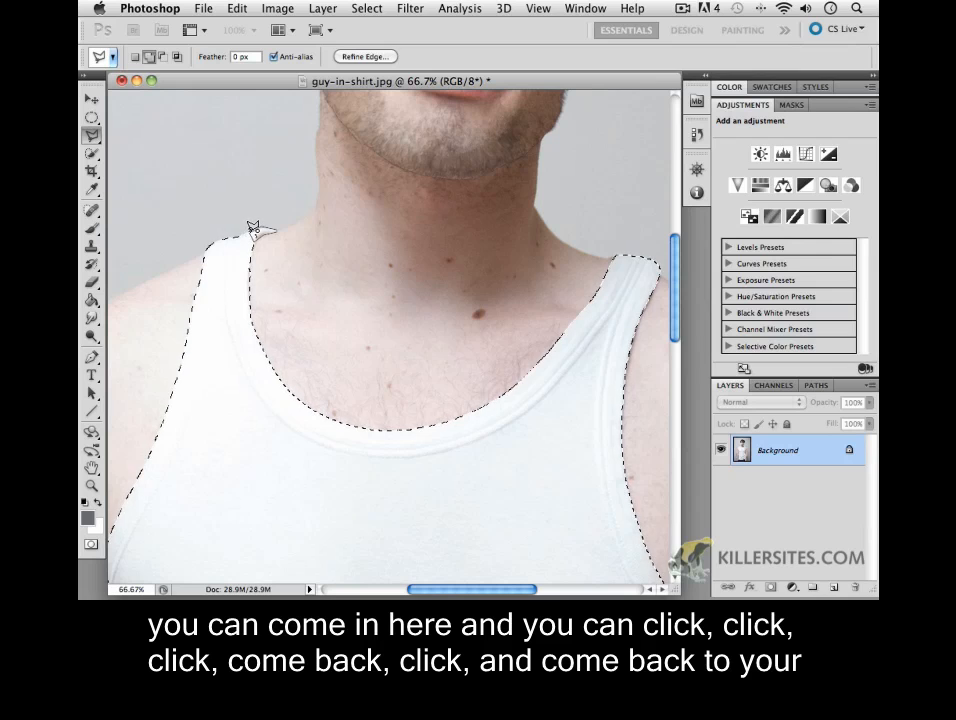
left_click(245, 241)
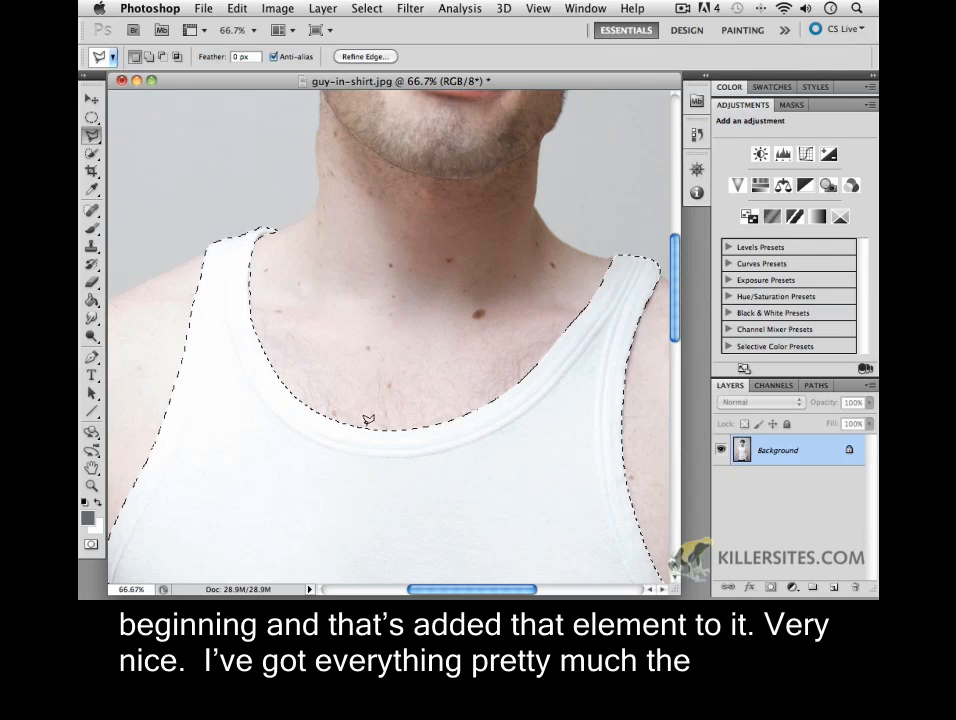
Check the selection outline along the shirt's sides and around the whole tank top
left_click_drag(401, 526, 198, 293)
left_click_drag(324, 547, 265, 346)
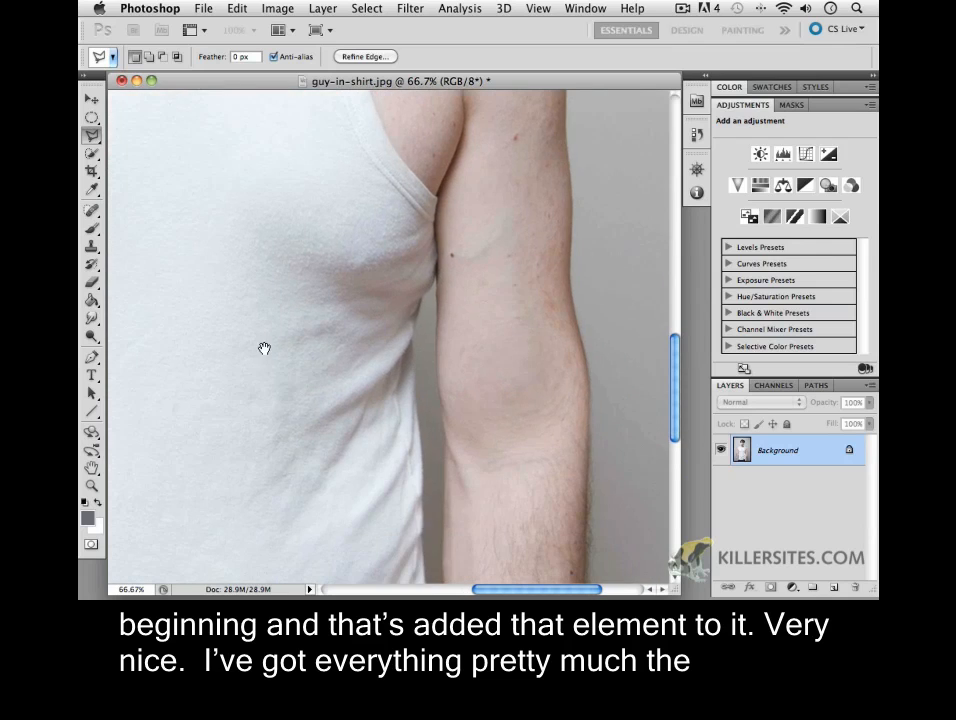
left_click_drag(300, 444, 560, 299)
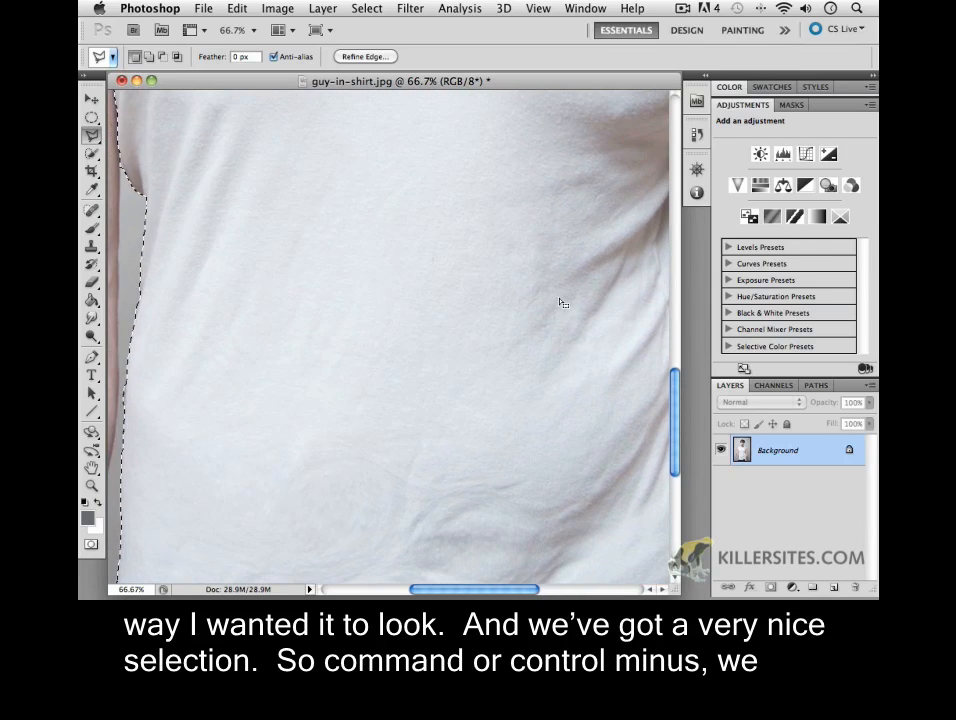
key("super+minus")
key("super+minus")
key("super+minus")
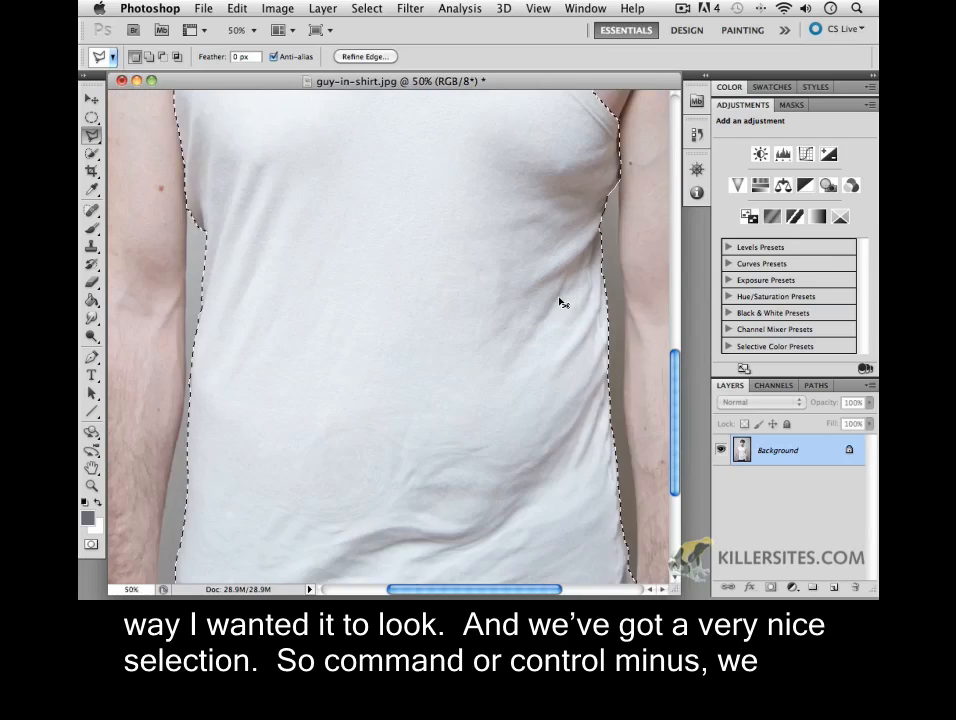
key("super+minus")
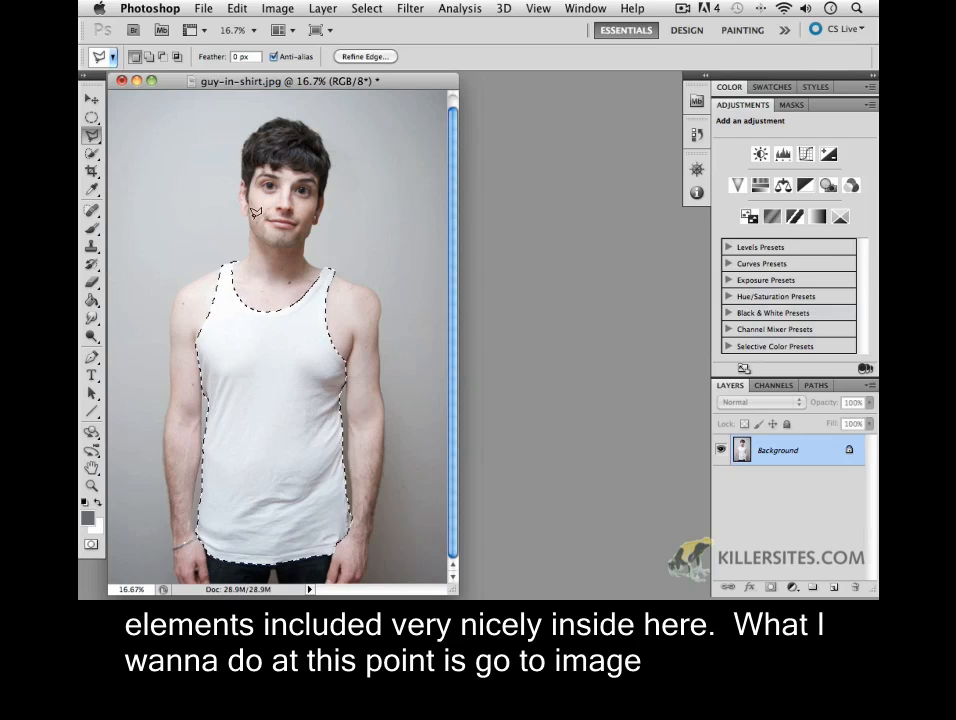
Start the Replace Color adjustment on the selected shirt and sample the white fabric as the color being replaced
left_click(242, 10)
mouse_move(268, 13)
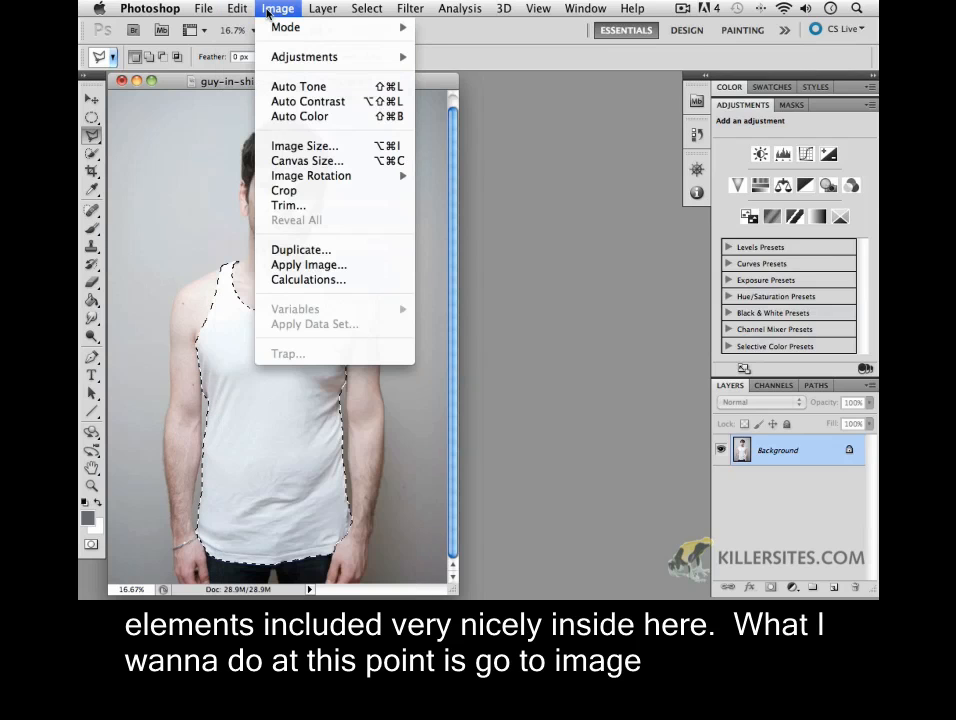
mouse_move(288, 63)
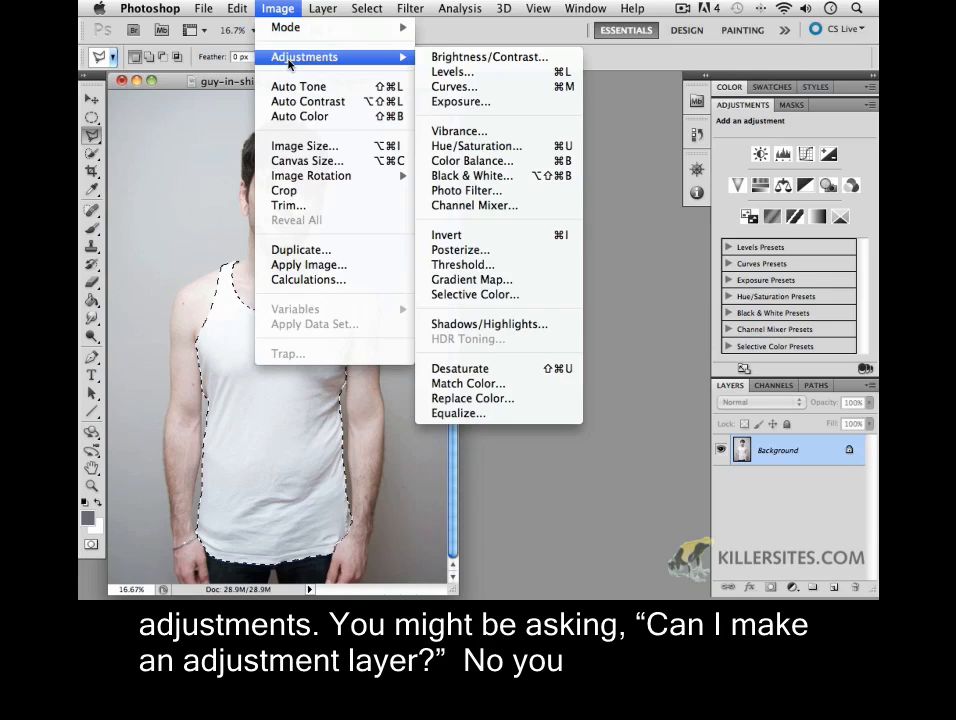
left_click(460, 403)
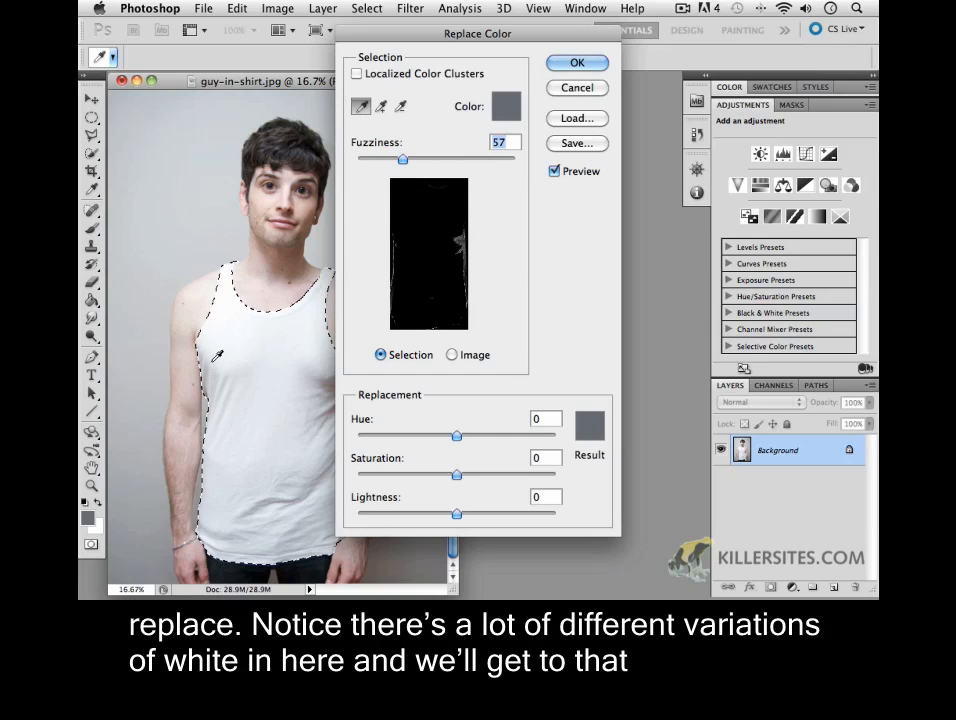
left_click(274, 395)
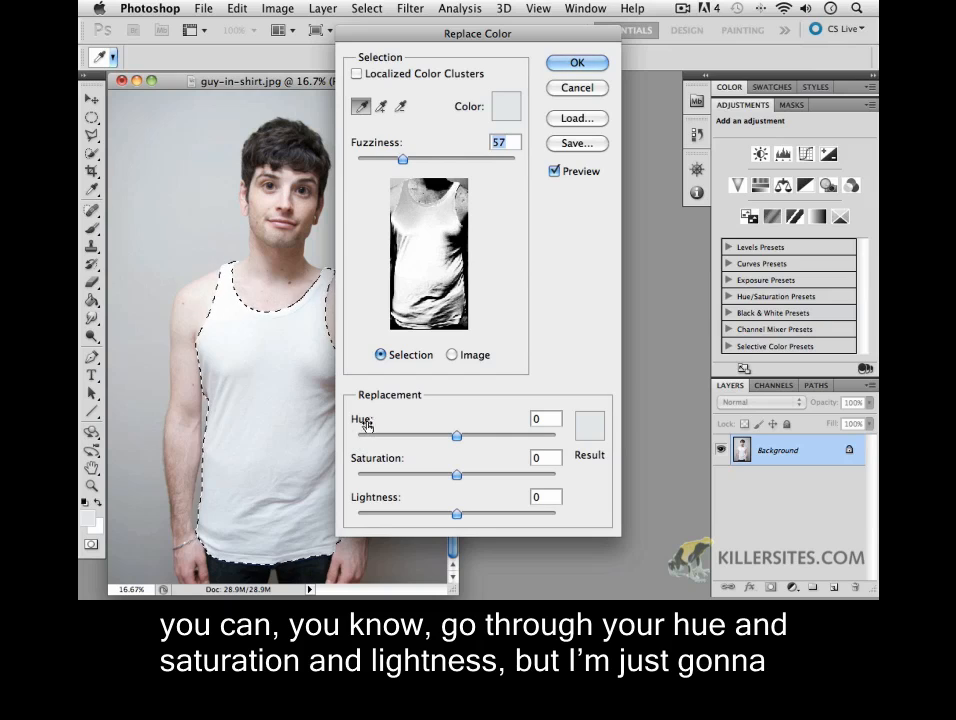
Open the replacement color for editing and pick a bright green with a hue of 103° as the shirt's target color
left_click(589, 428)
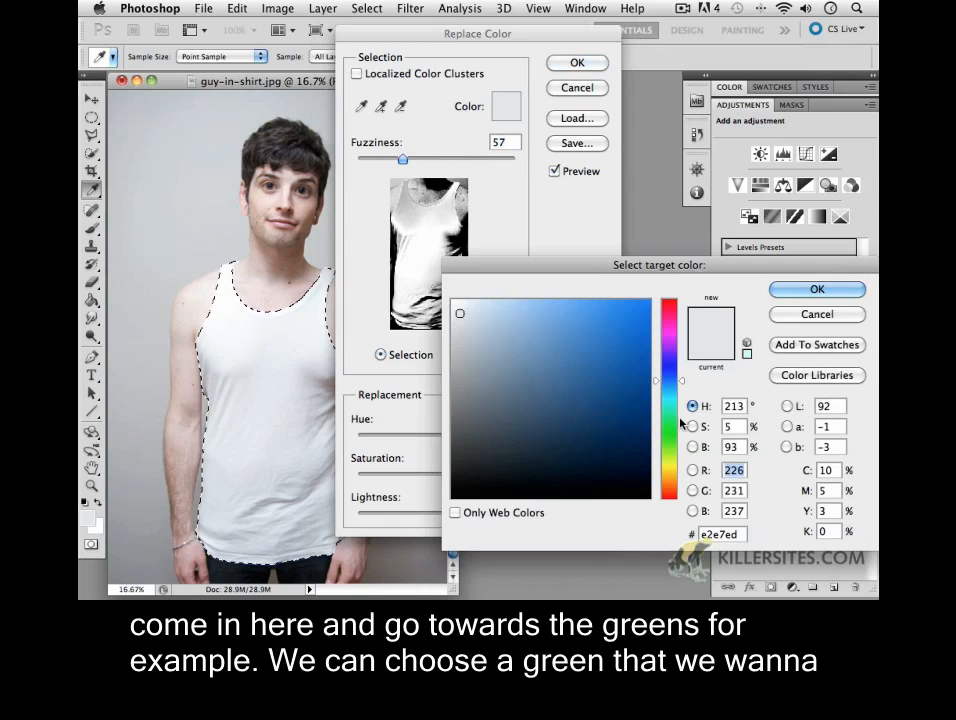
left_click_drag(683, 385, 686, 432)
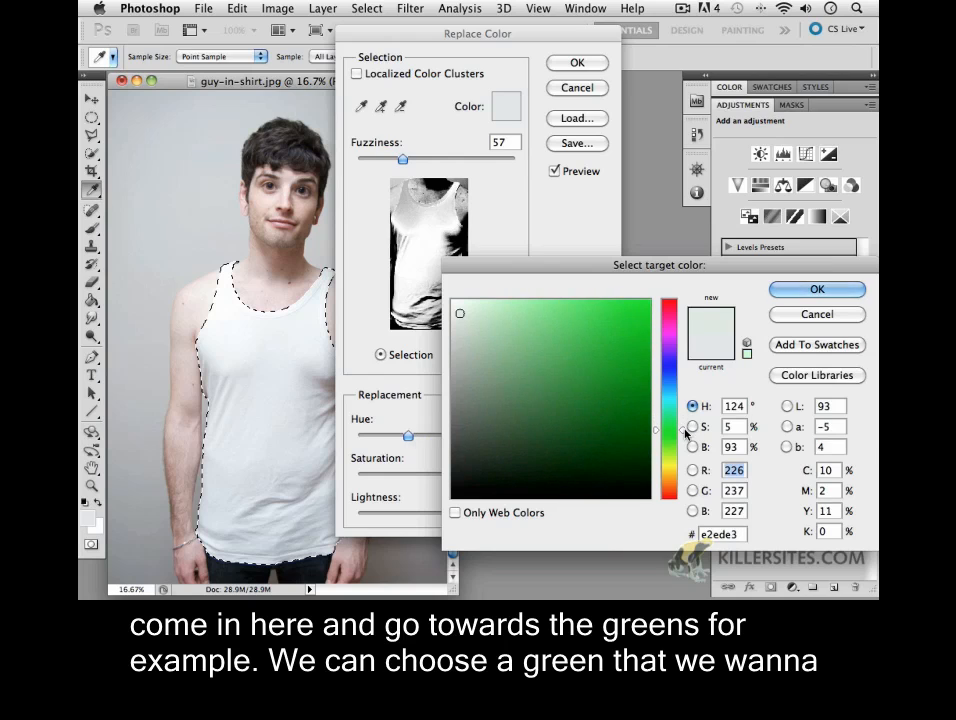
left_click(571, 383)
left_click(575, 345)
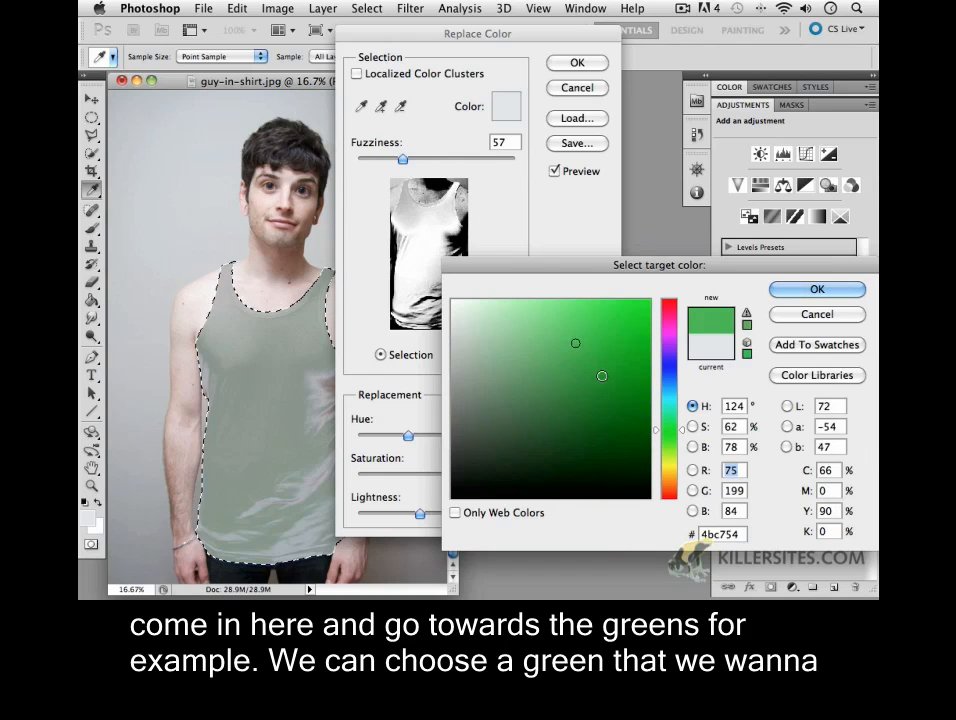
left_click(602, 375)
mouse_move(681, 437)
left_mouse_down()
mouse_move(684, 449)
mouse_move(683, 421)
mouse_move(683, 445)
left_mouse_up()
mouse_move(596, 373)
left_mouse_down()
mouse_move(620, 362)
mouse_move(606, 378)
mouse_move(567, 377)
mouse_move(596, 344)
left_mouse_up()
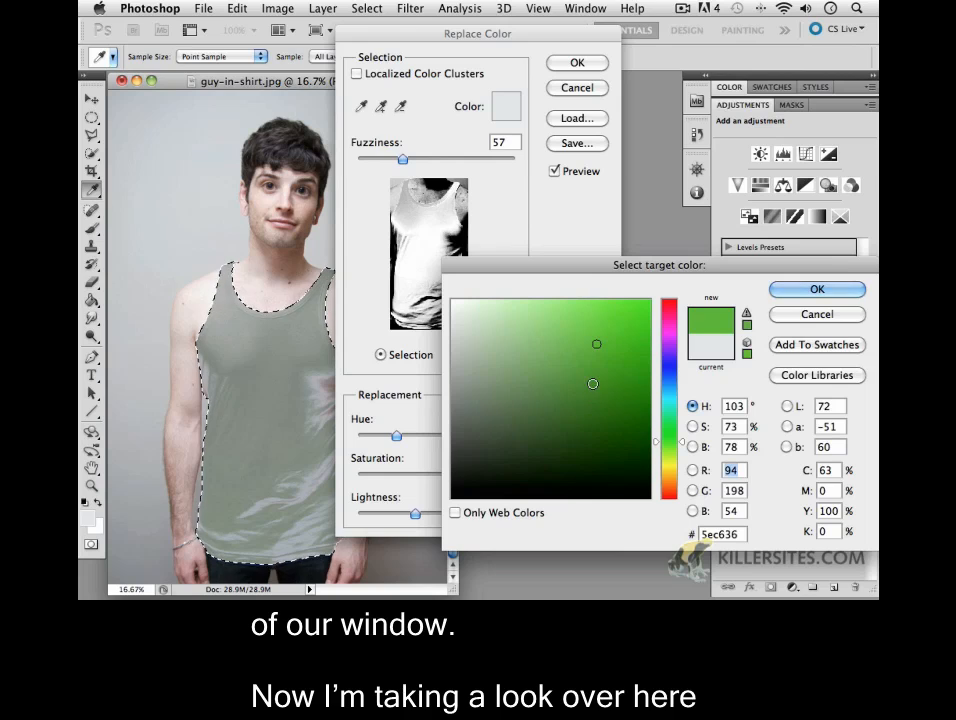
Refine the shirt's target color to a medium green of H 120°, S 69%, B 65% (#34a534) and accept it
mouse_move(622, 332)
left_mouse_down()
mouse_move(634, 374)
mouse_move(602, 399)
mouse_move(580, 403)
mouse_move(567, 391)
left_mouse_up()
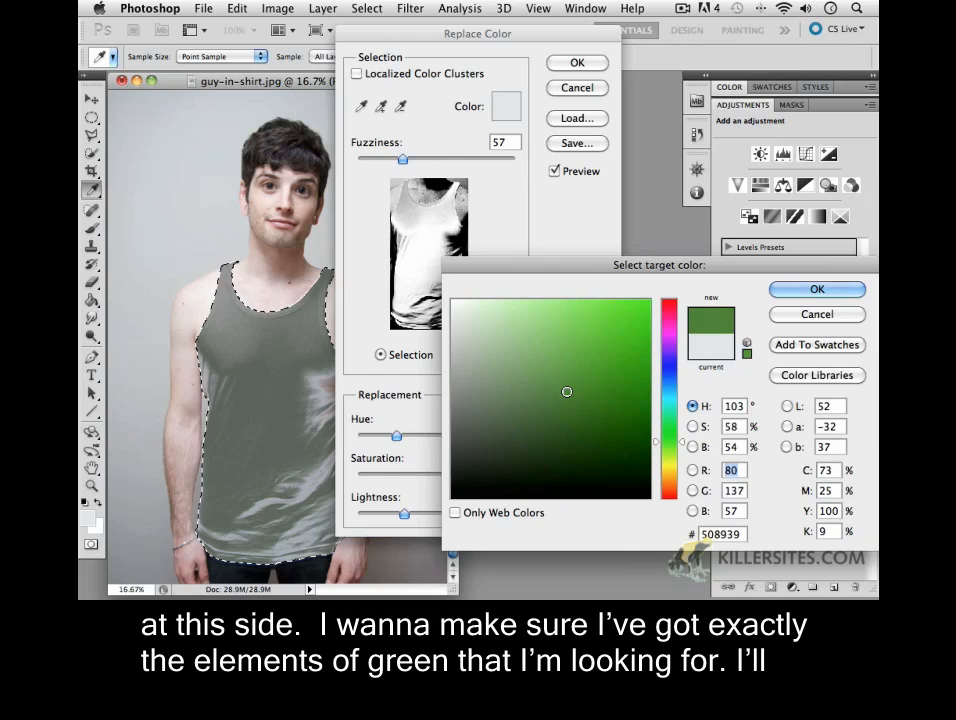
mouse_move(684, 447)
left_mouse_down()
mouse_move(684, 439)
mouse_move(684, 455)
mouse_move(684, 433)
left_mouse_up()
left_click_drag(565, 394, 561, 380)
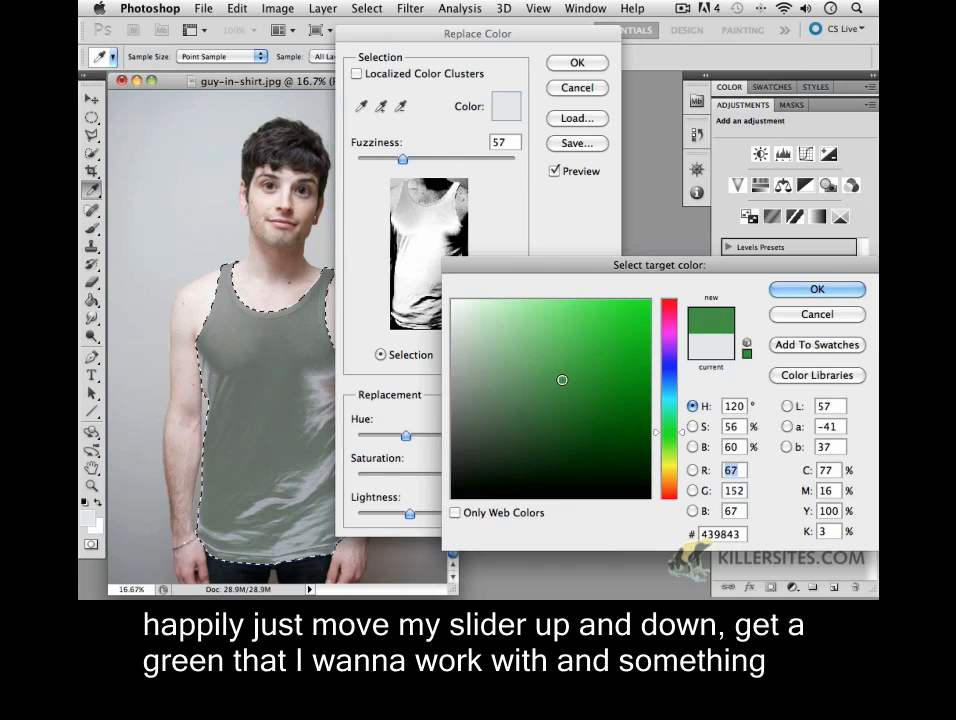
left_click(608, 401)
left_click(585, 368)
left_click(629, 354)
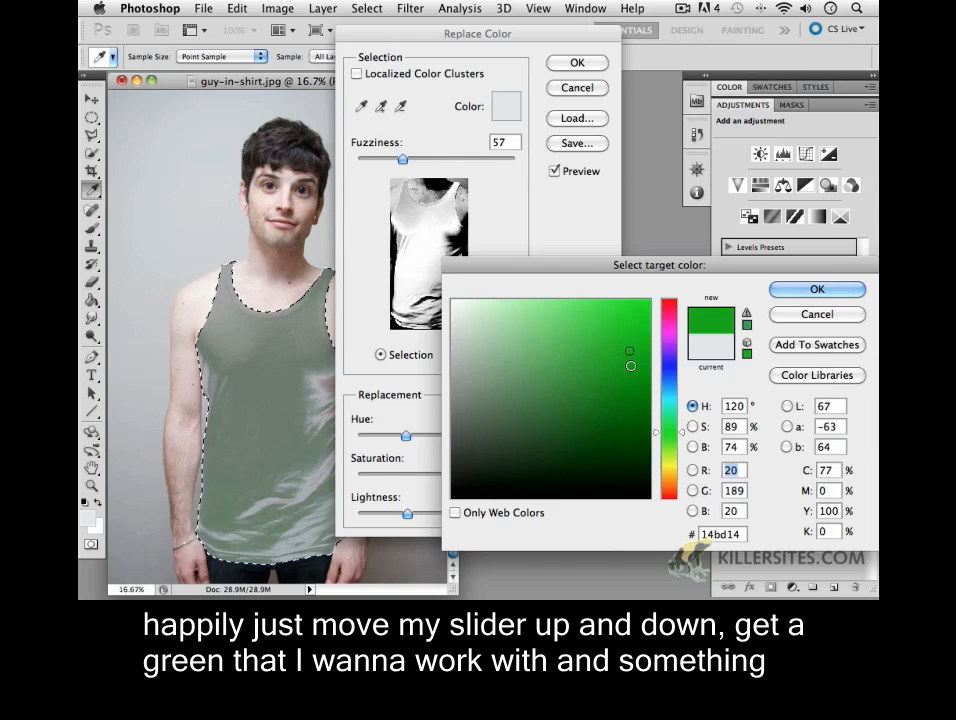
left_click(588, 370)
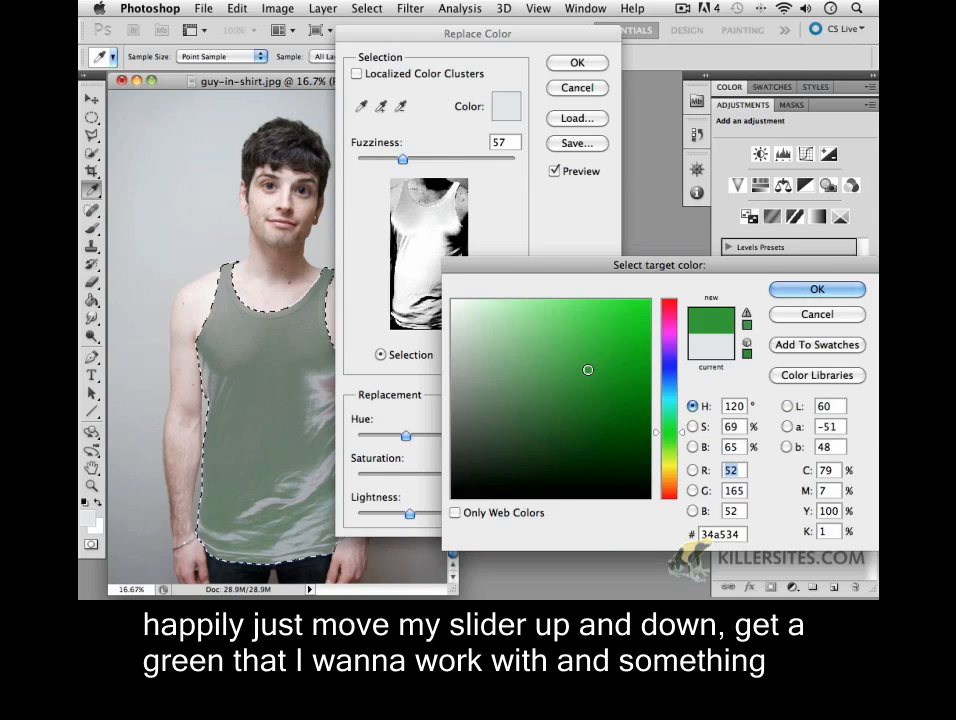
left_click(796, 290)
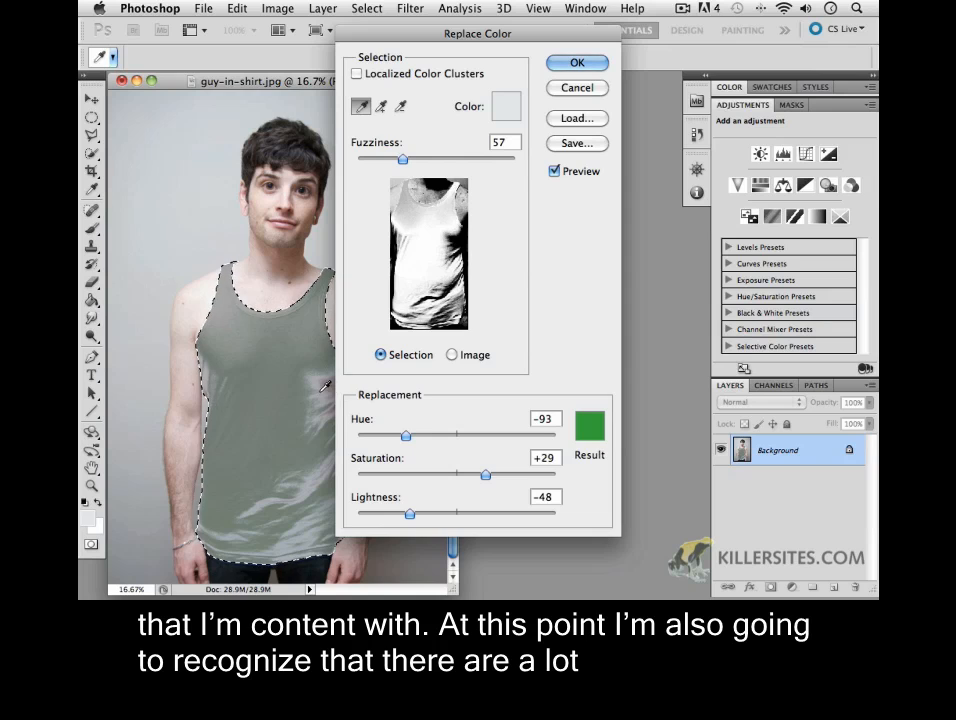
Add the shaded fabric tones beneath the armhole to the colors being replaced and set the fuzziness to 62
left_click_drag(419, 40, 448, 44)
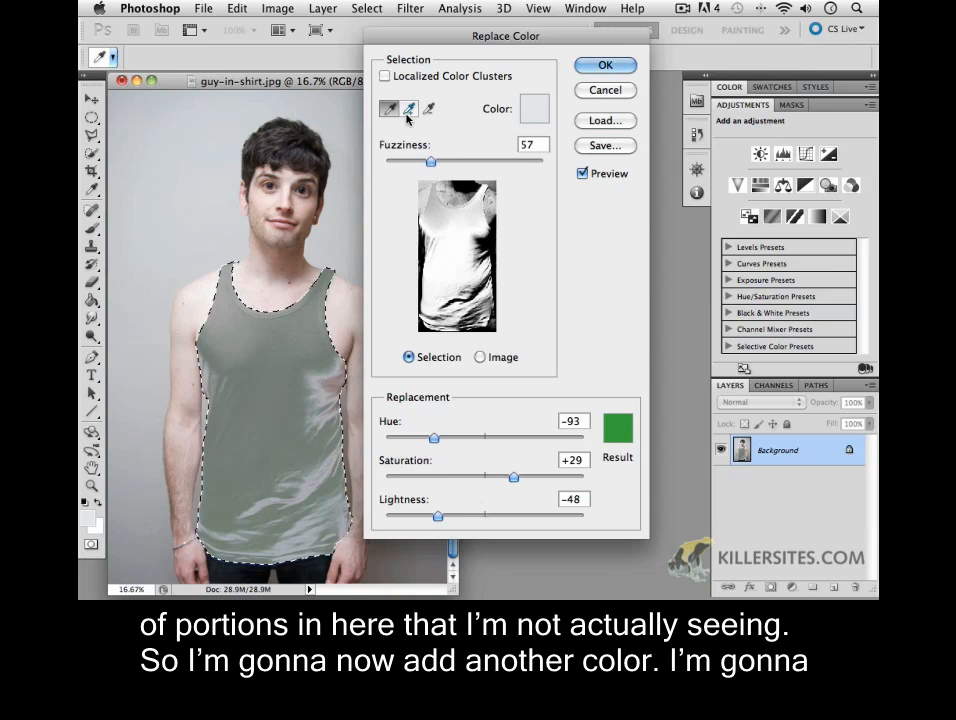
left_click(408, 118)
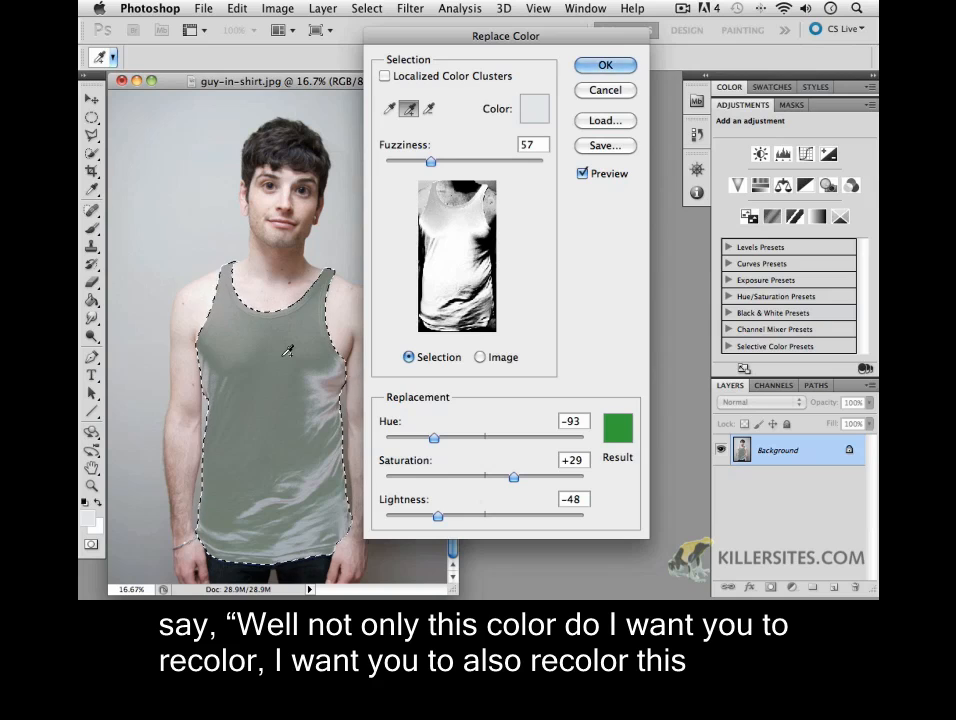
left_click(327, 390)
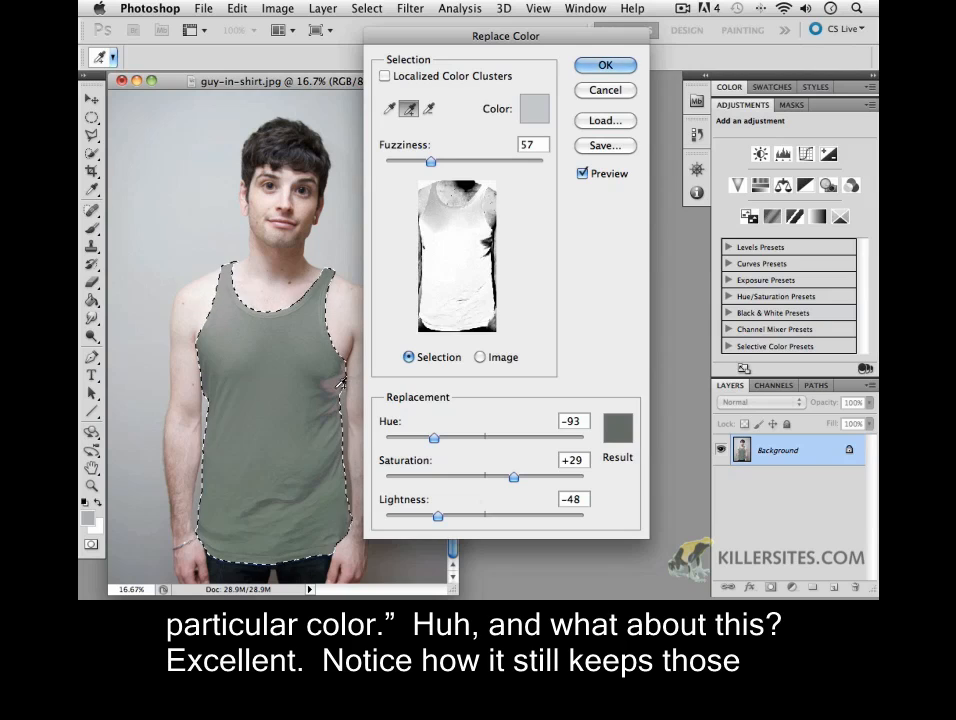
left_click(340, 382)
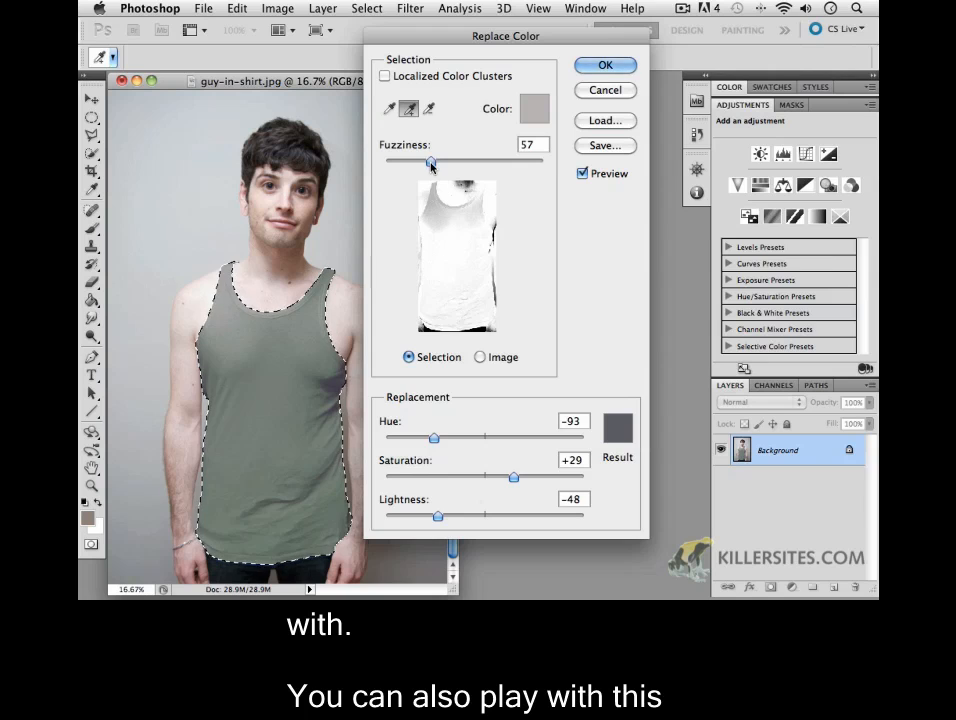
left_click_drag(431, 167, 519, 194)
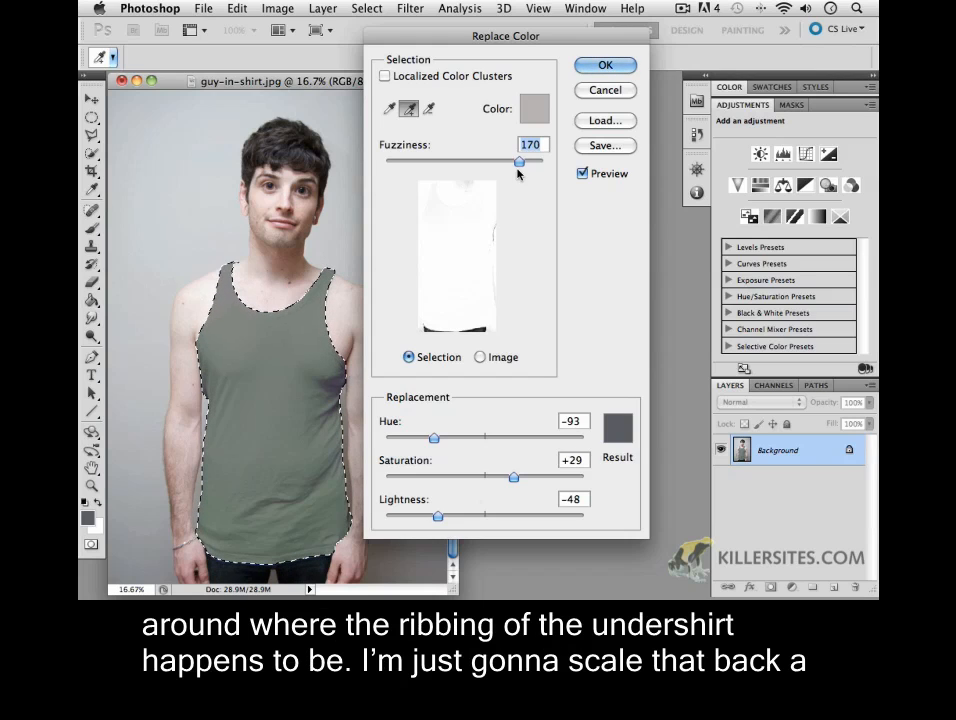
left_click_drag(519, 168, 435, 160)
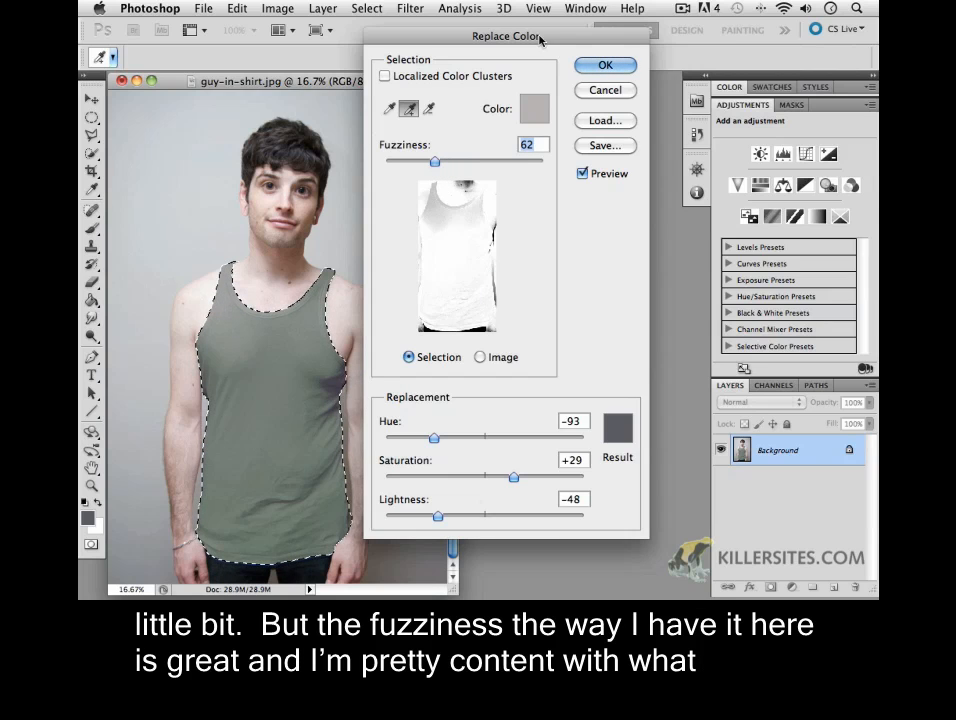
Apply the color replacement and deselect the tank top, with the Move tool active
left_click(603, 66)
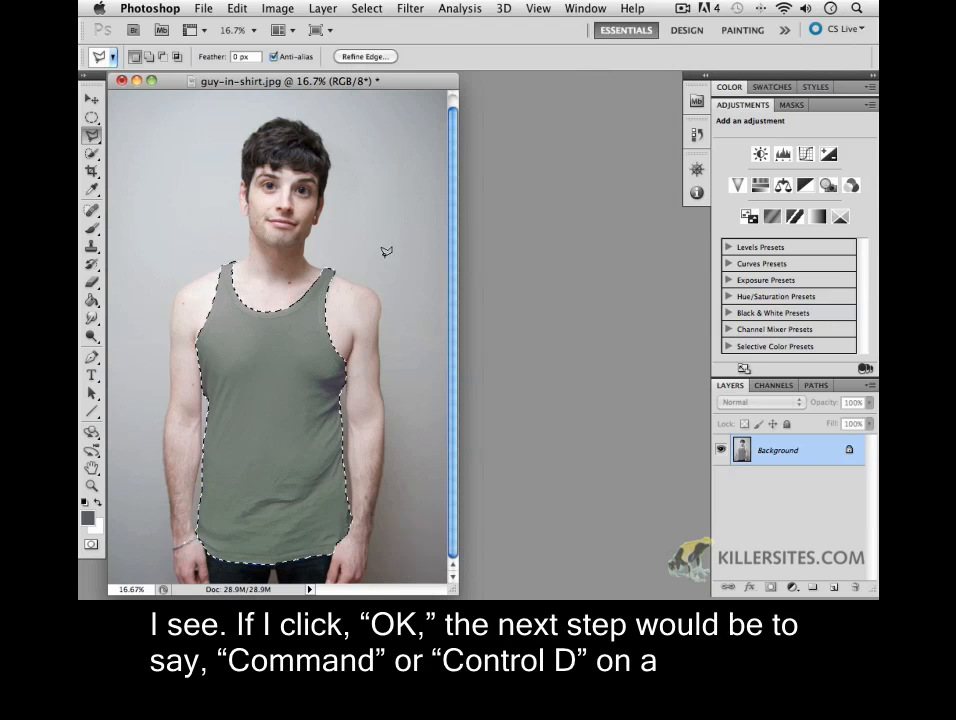
left_click(91, 99)
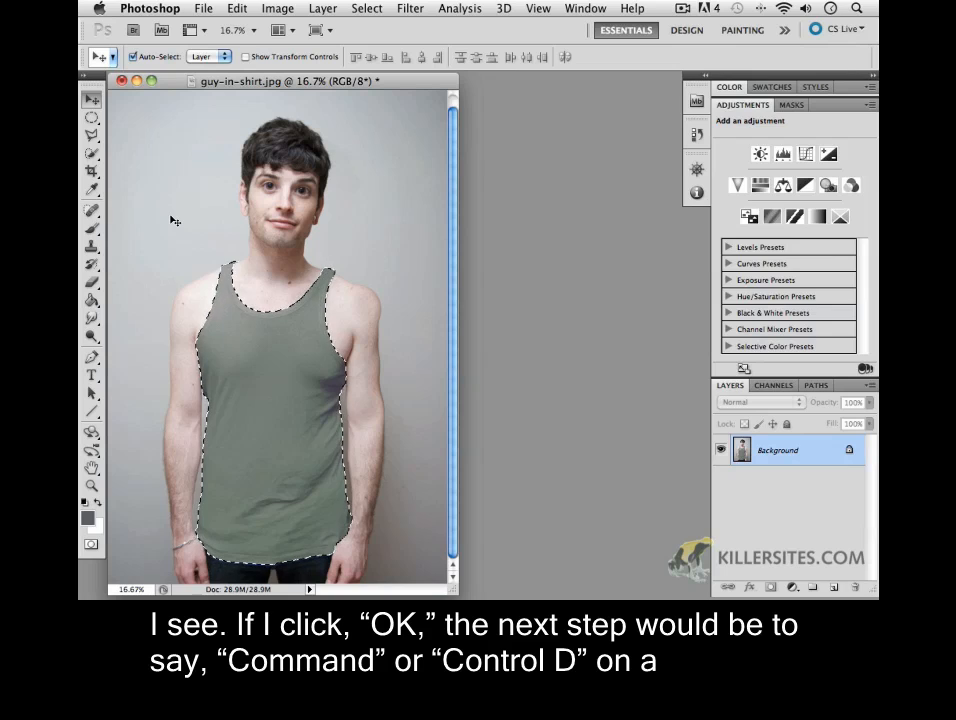
key("super+d")
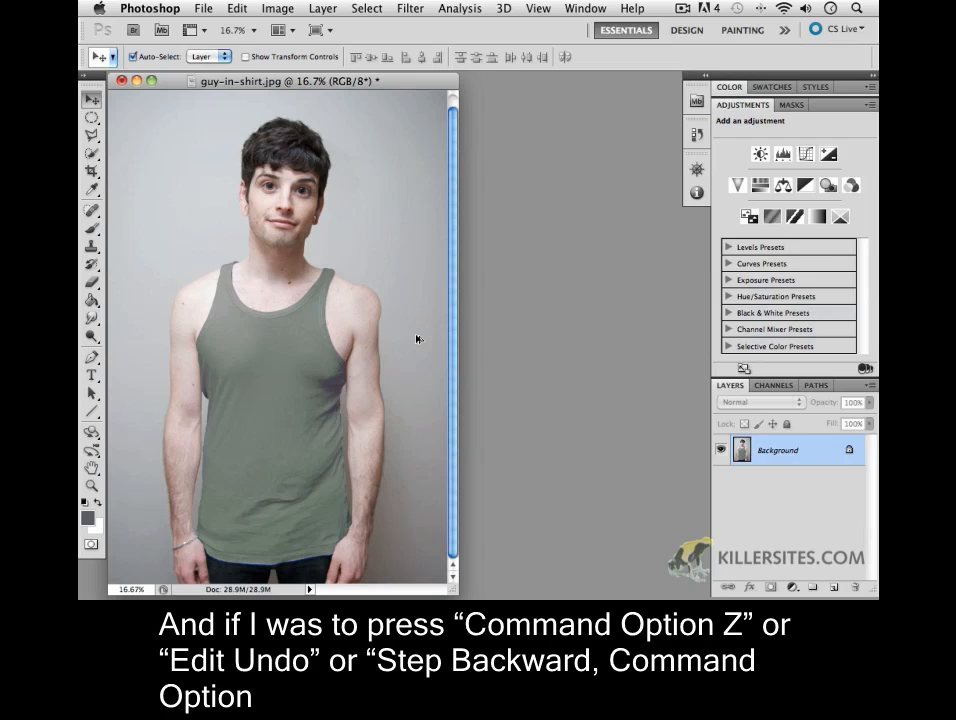
Compare the shirt before and after recoloring by stepping back through the deselection and Replace Color, and redoing both
left_click(242, 9)
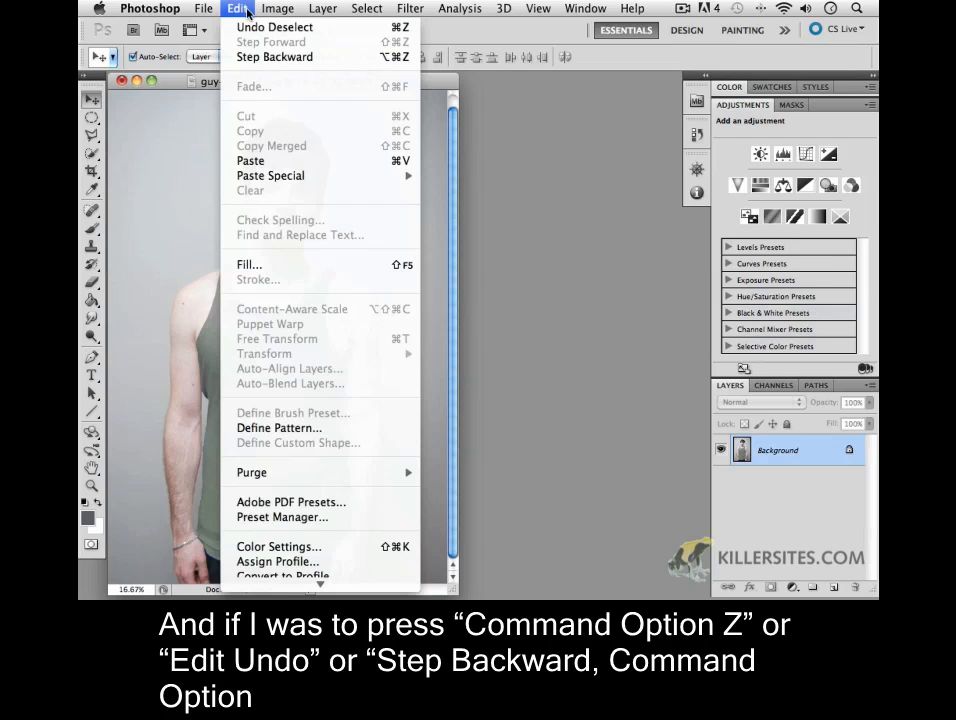
left_click(275, 58)
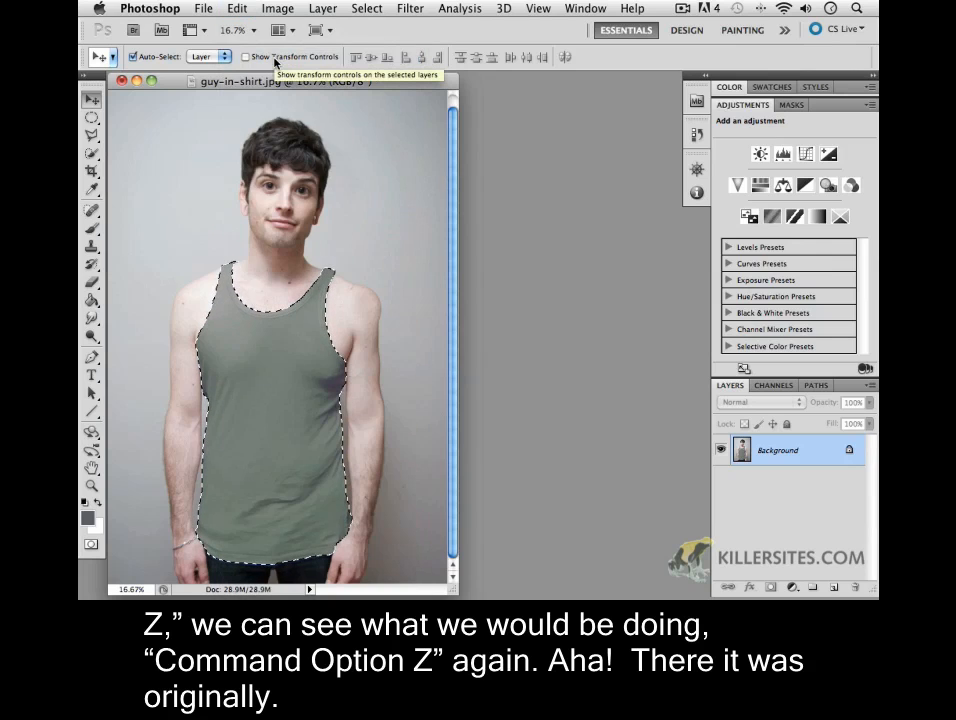
key("super+alt+z")
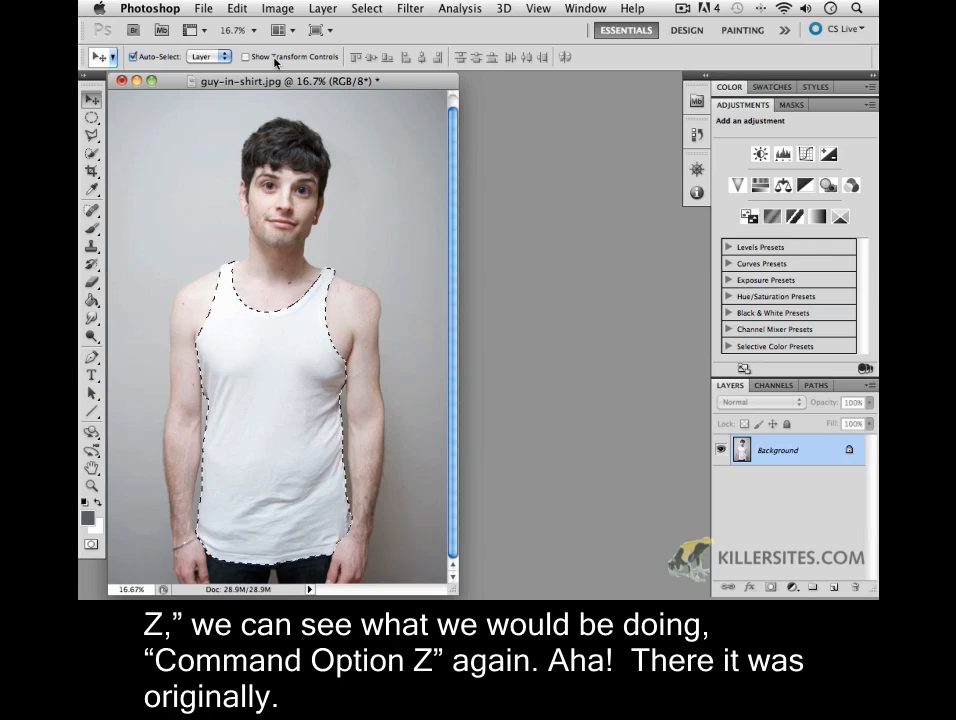
left_click(237, 8)
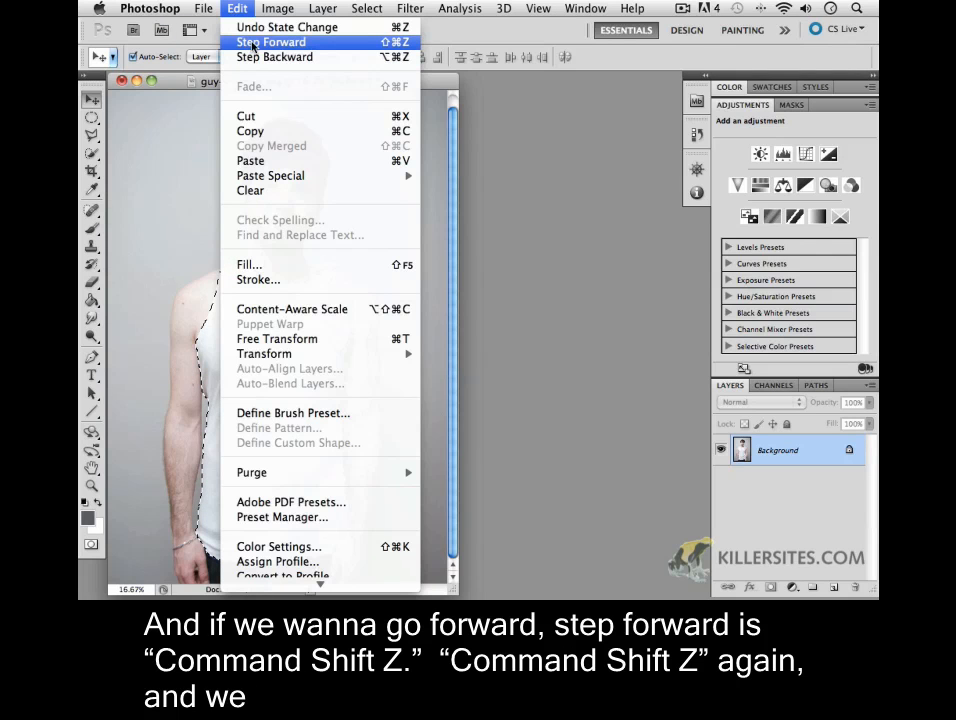
left_click(253, 44)
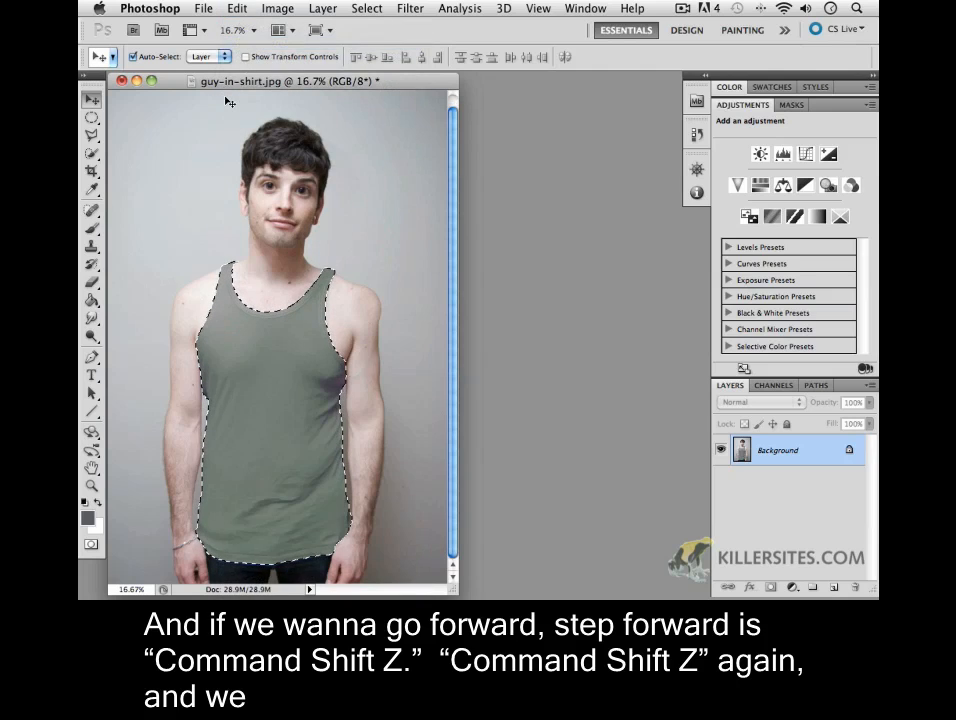
key("super+shift+z")
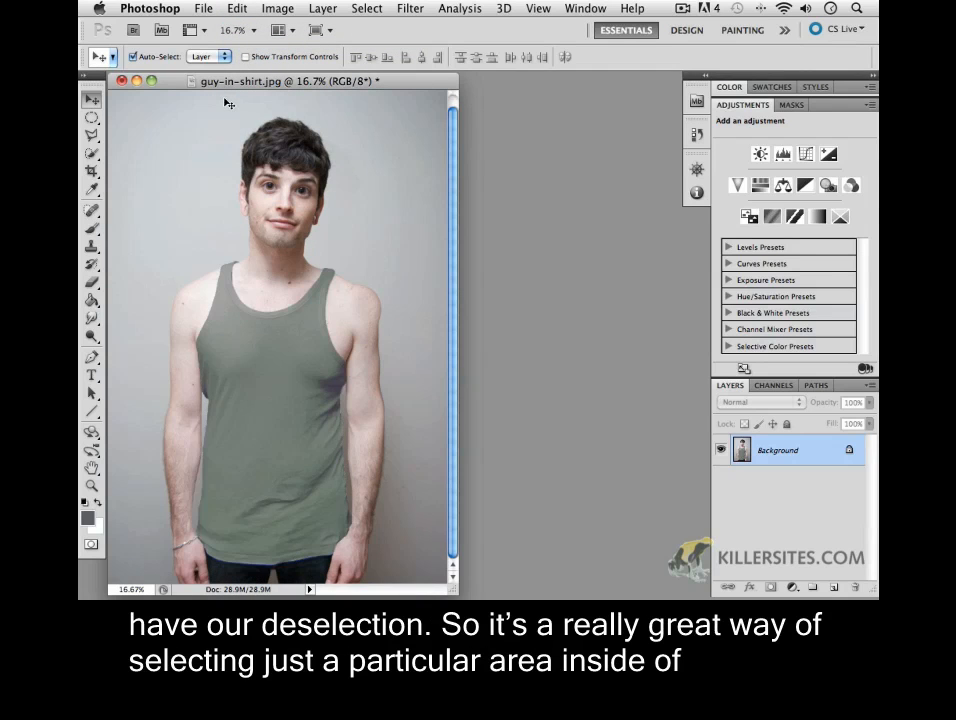